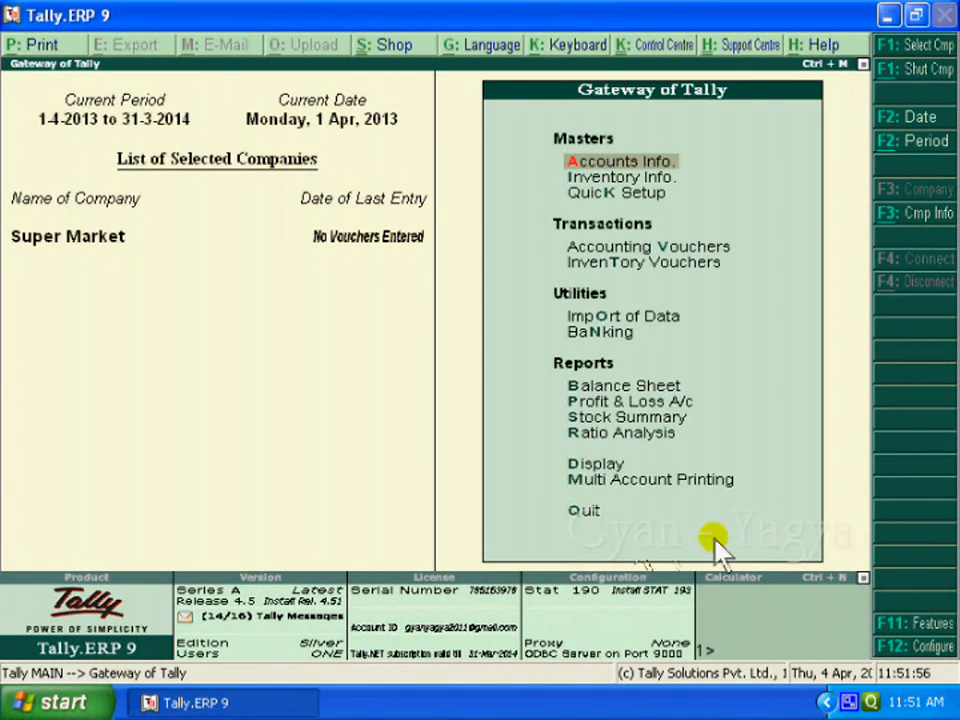
- Enable the separate discount column on invoices in the company's inventory features
{"action": "left_click", "coordinate": [916, 625]}
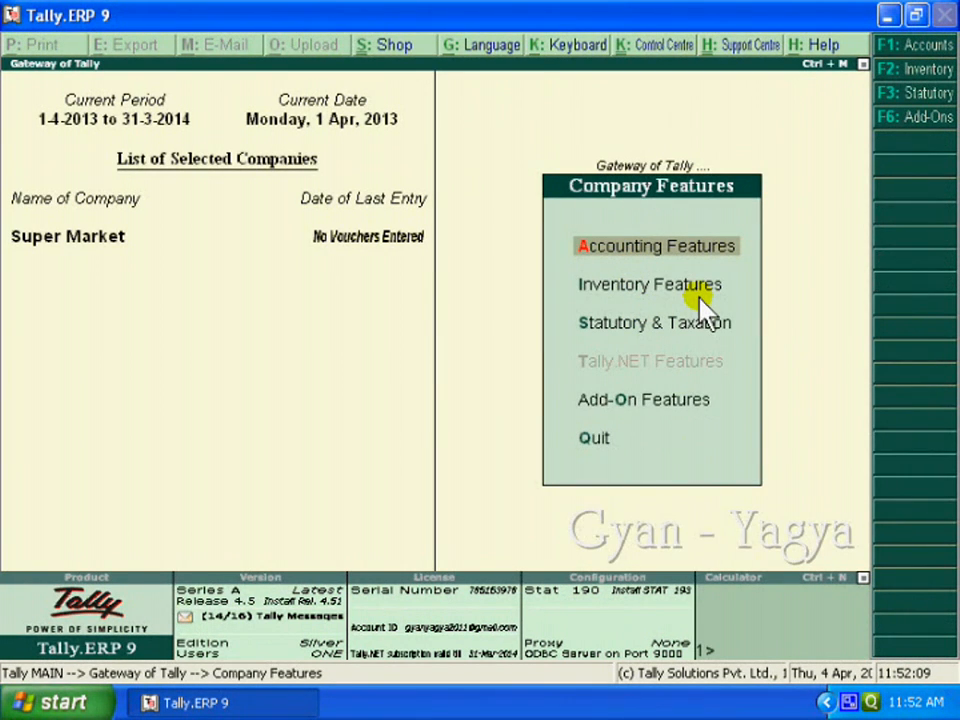
{"action": "key", "text": "i"}
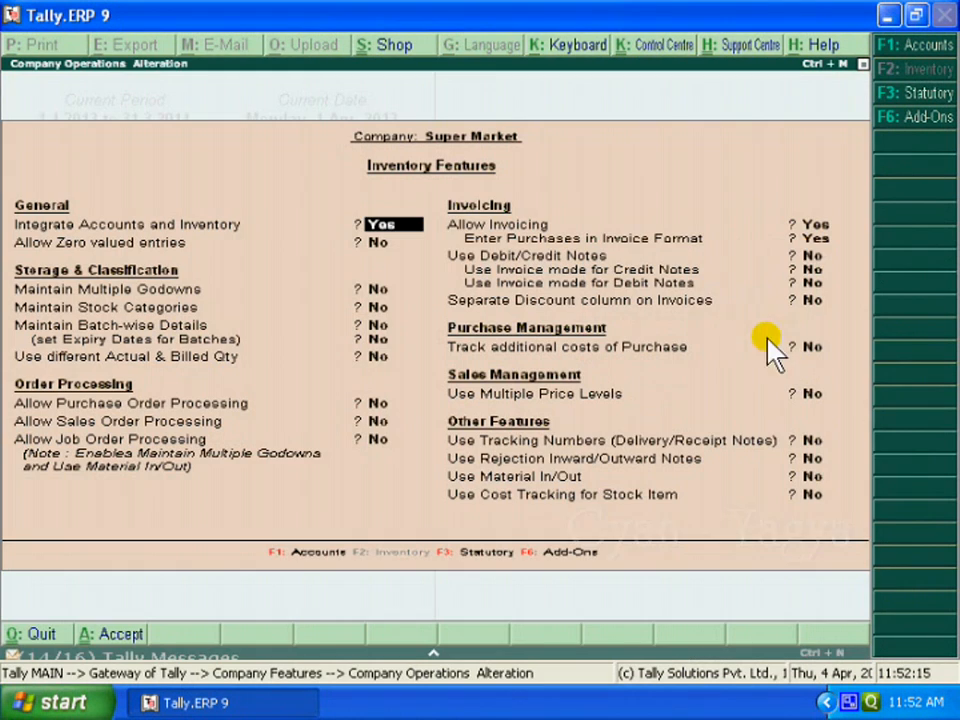
{"action": "left_click", "coordinate": [415, 401]}
{"action": "key", "text": "Return"}
{"action": "key", "text": "Return"}
{"action": "key", "text": "Return"}
{"action": "key", "text": "Return"}
{"action": "key", "text": "Return"}
{"action": "key", "text": "Return"}
{"action": "key", "text": "Return"}
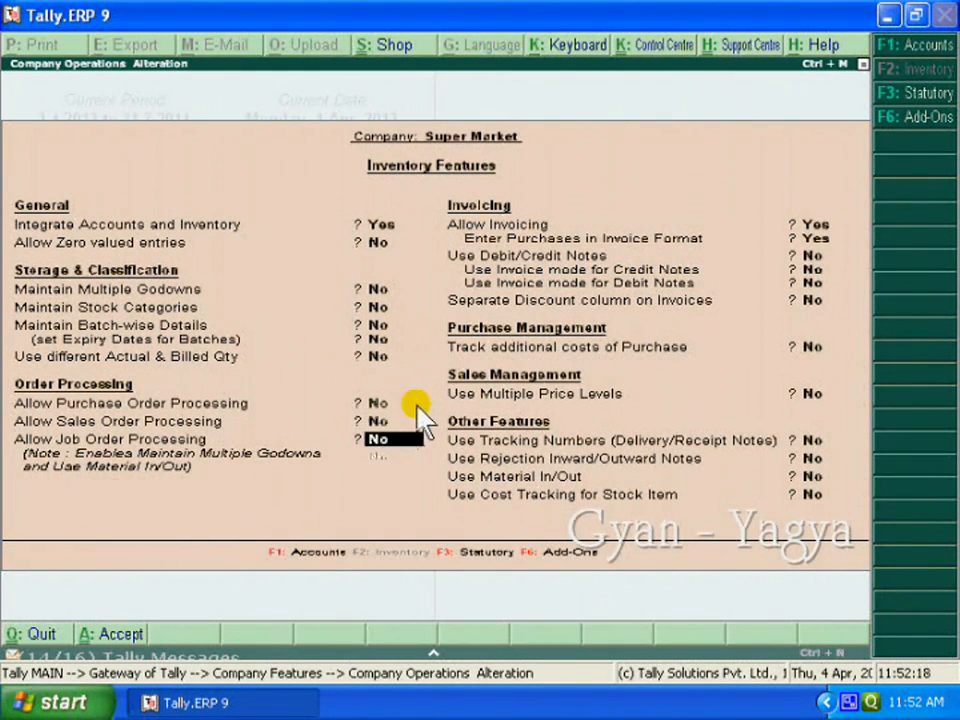
{"action": "key", "text": "Up"}
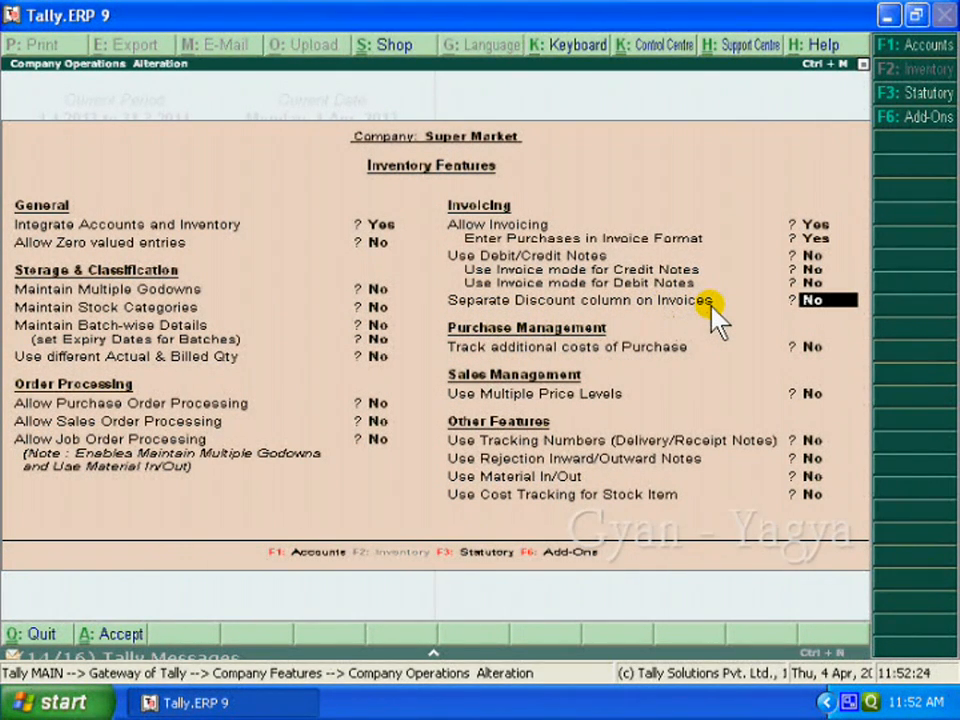
{"action": "type", "text": "y"}
{"action": "key", "text": "Return"}
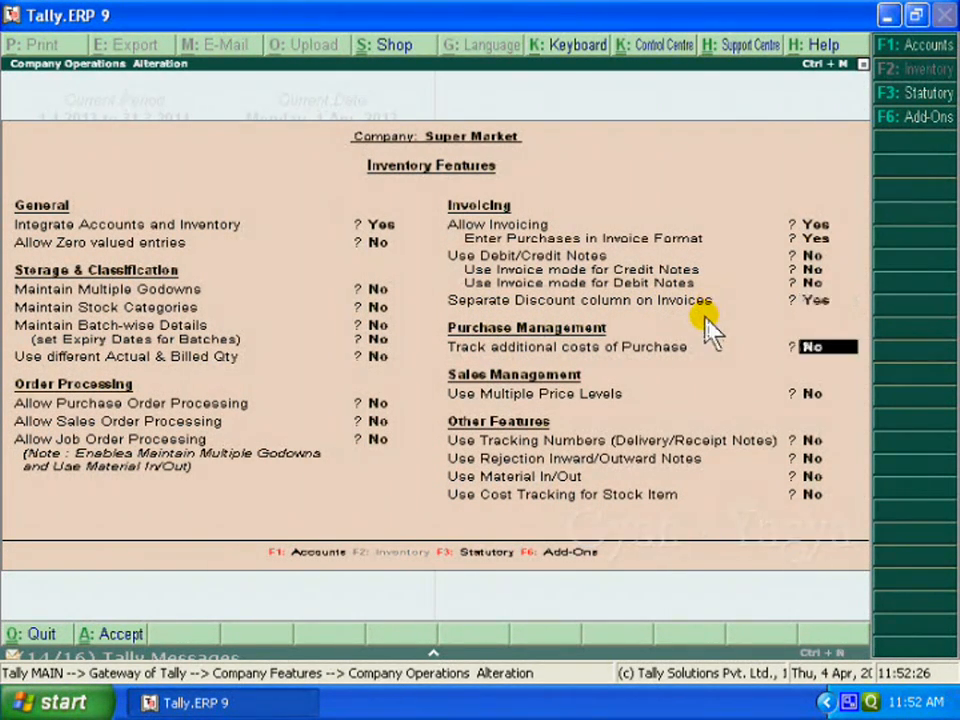
- Turn on the use of multiple price levels under sales management, leaving additional purchase cost tracking at No
{"action": "key", "text": "Return"}
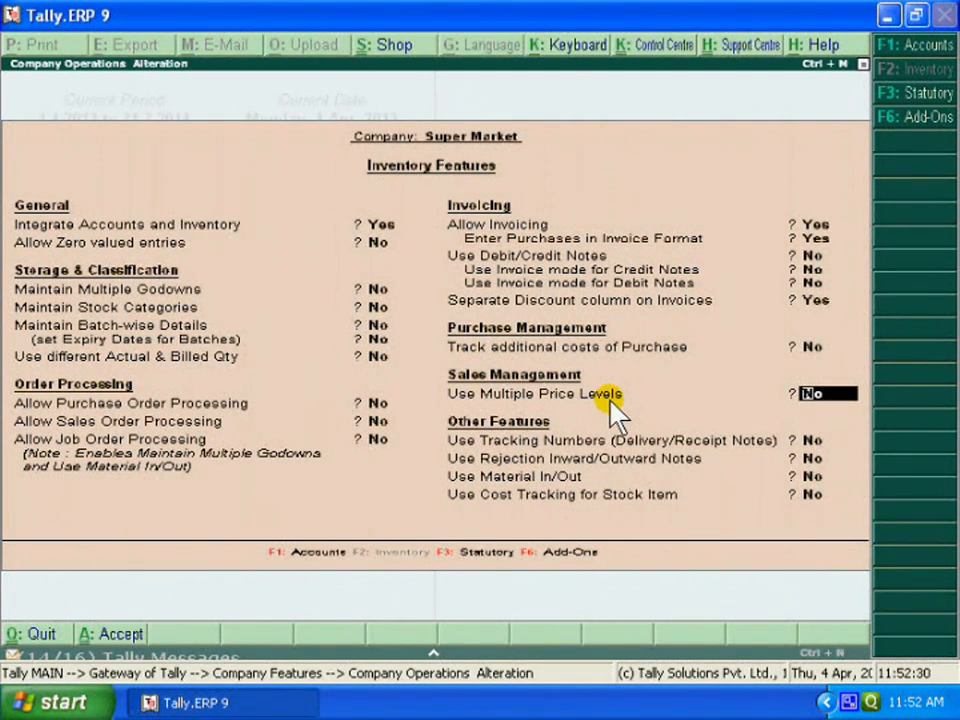
{"action": "type", "text": "y"}
{"action": "key", "text": "Return"}
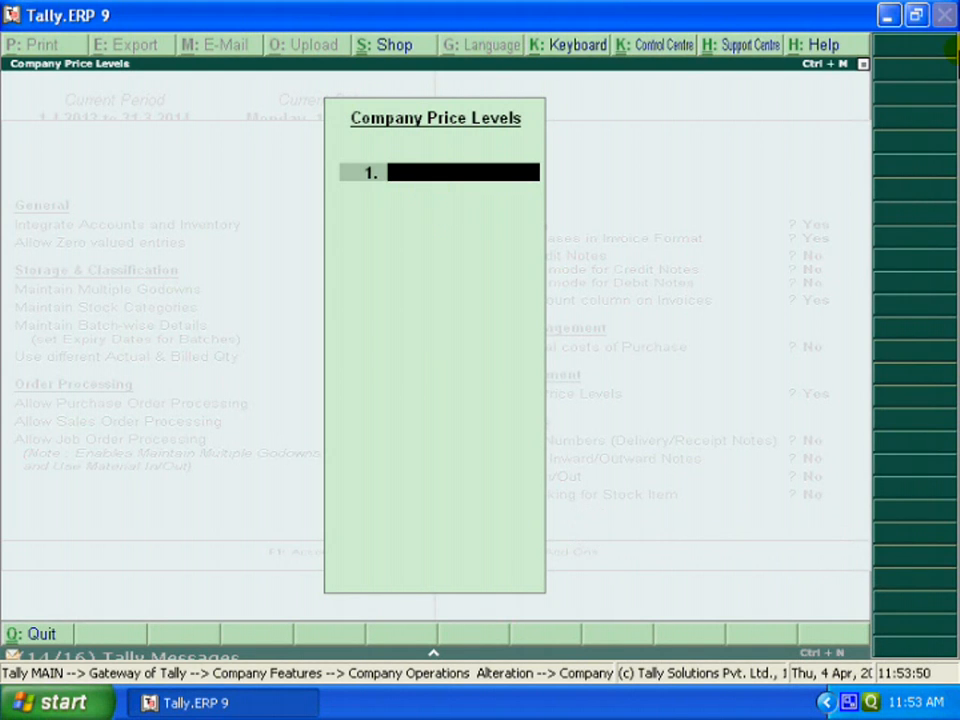
- Define the company price levels Retailers, Semi Whole Sellers and Whole Sellers, save the inventory features and return to the Gateway of Tally
{"action": "type", "text": "Retailers"}
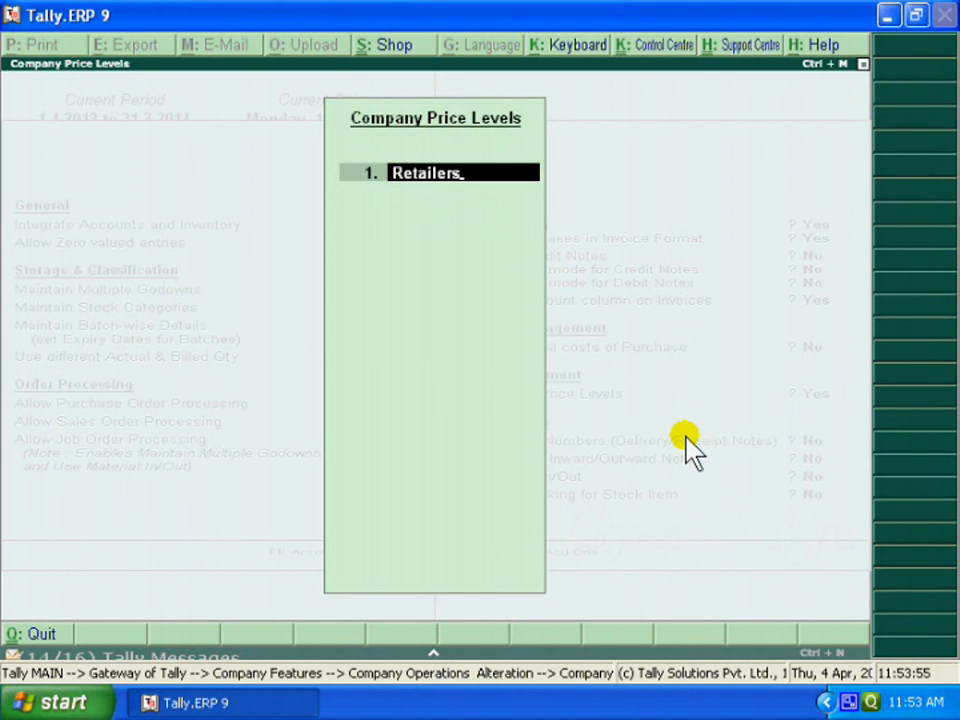
{"action": "key", "text": "Return"}
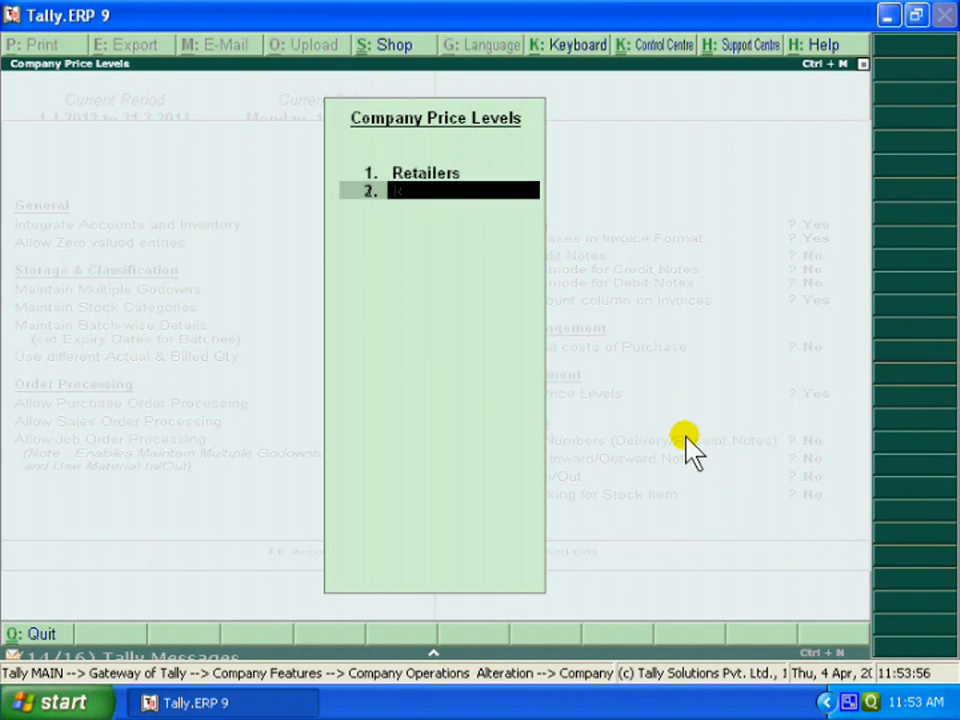
{"action": "type", "text": "Semi Whole Sellers"}
{"action": "key", "text": "Return"}
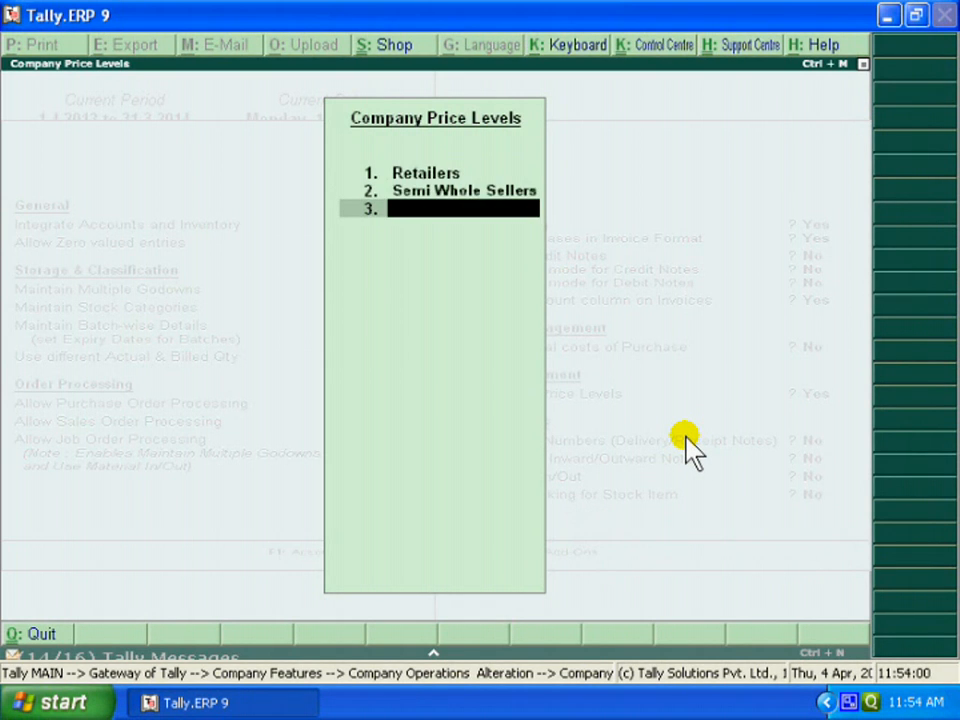
{"action": "type", "text": "Whole Sellers"}
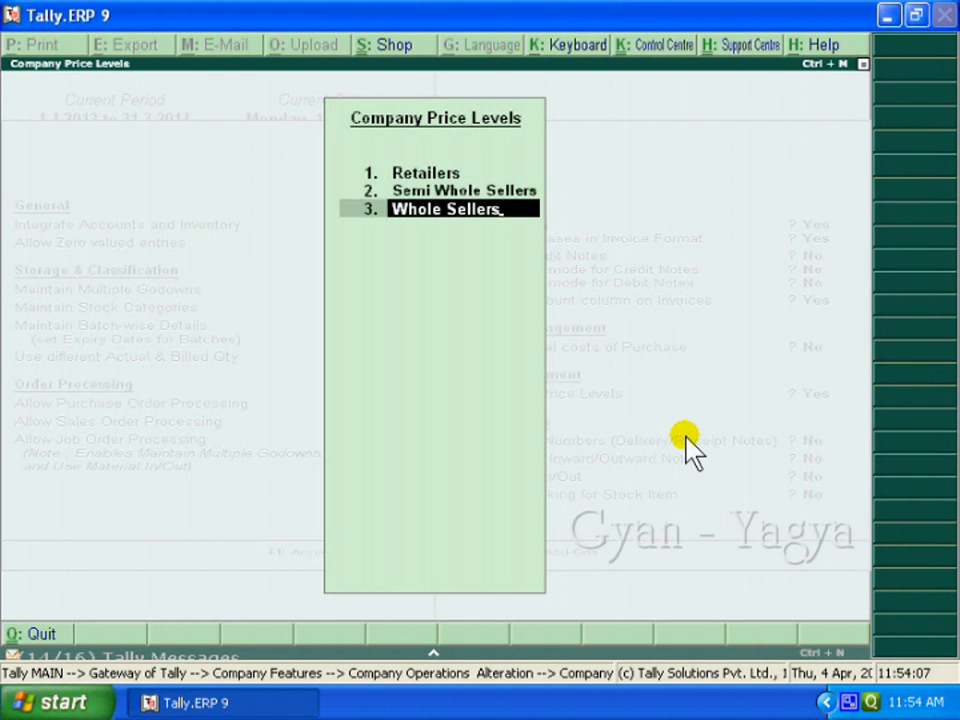
{"action": "key", "text": "Return"}
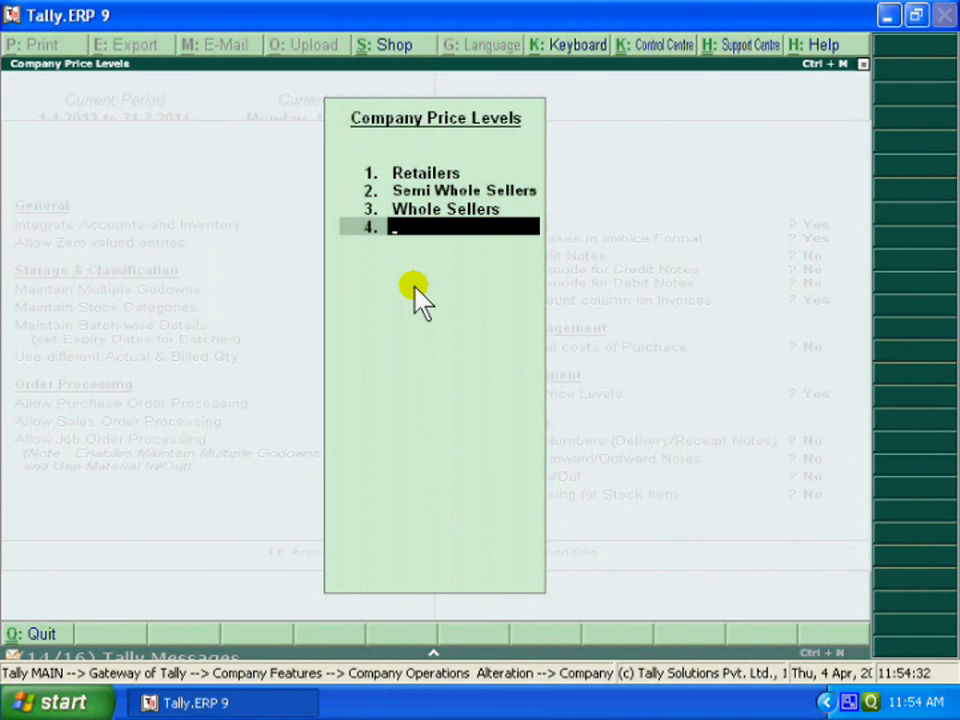
{"action": "key", "text": "Return"}
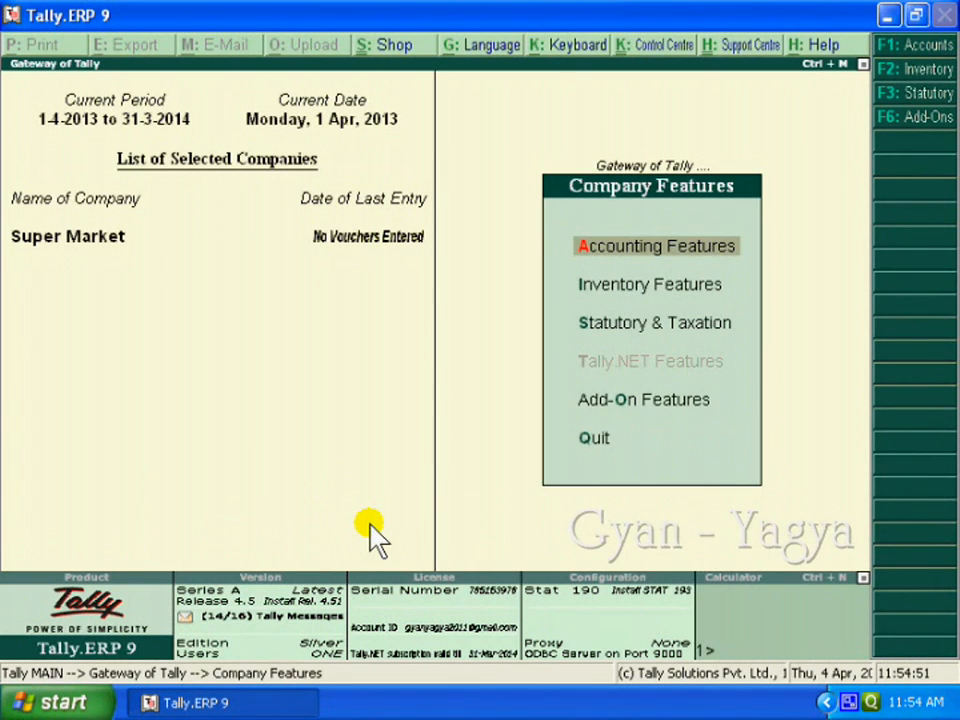
{"action": "key", "text": "Escape"}
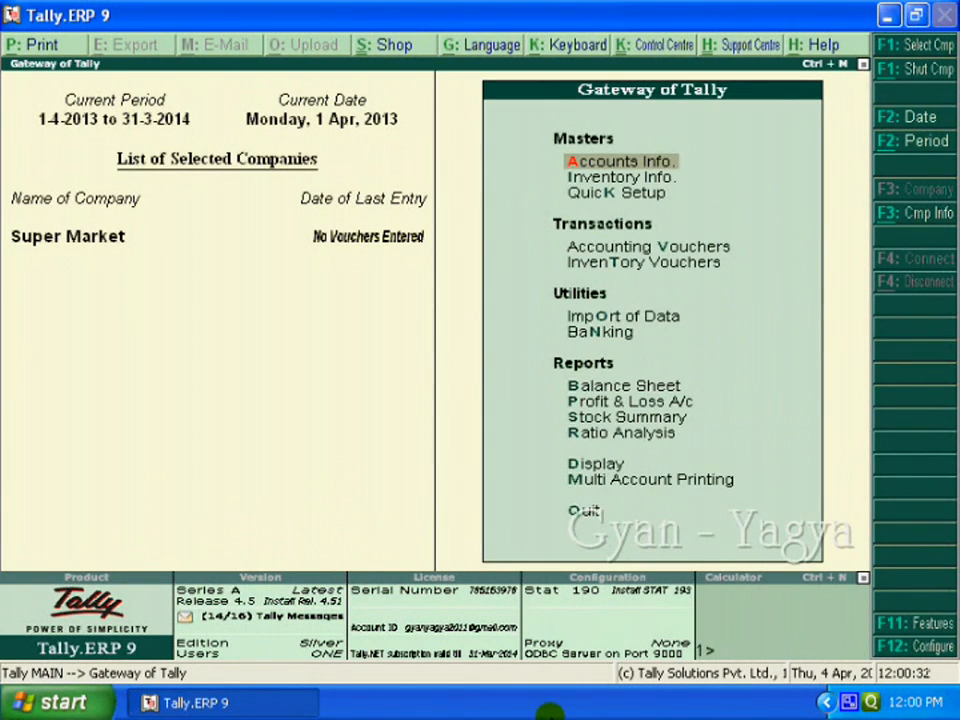
- Start multiple stock group creation under All Items and add the group Groceries under Primary, with items addable set to No
{"action": "left_click", "coordinate": [665, 180]}
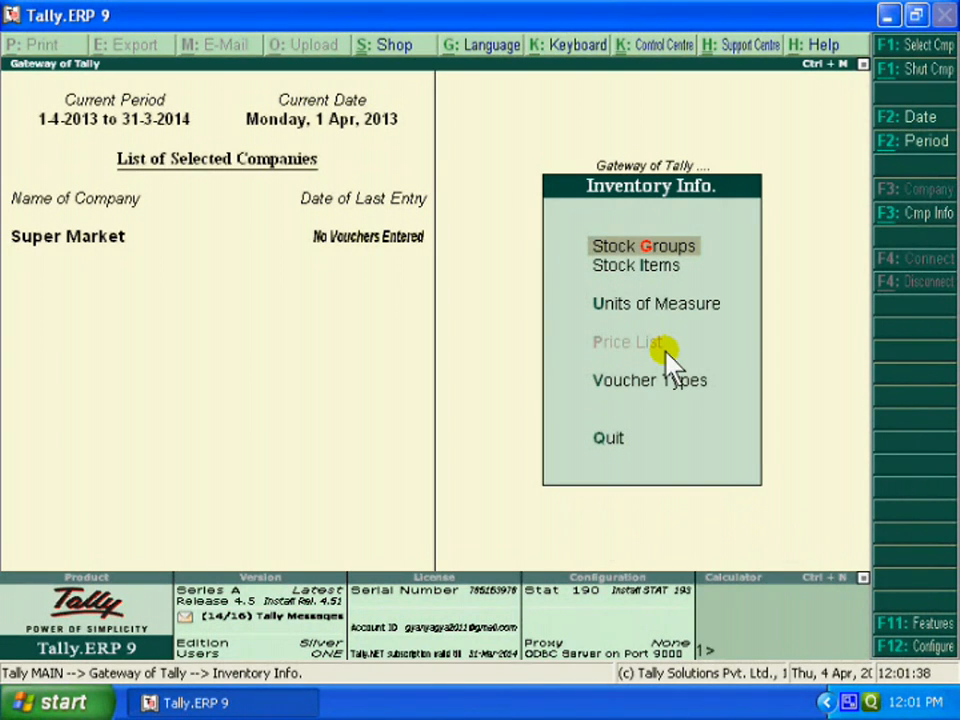
{"action": "left_click", "coordinate": [670, 255]}
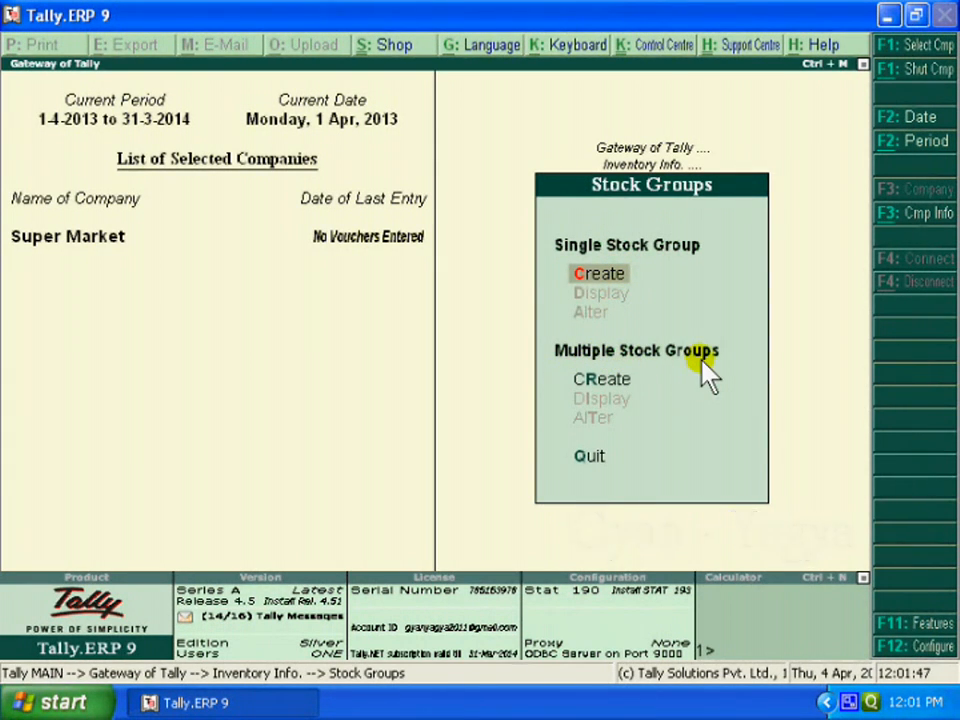
{"action": "left_click", "coordinate": [632, 377]}
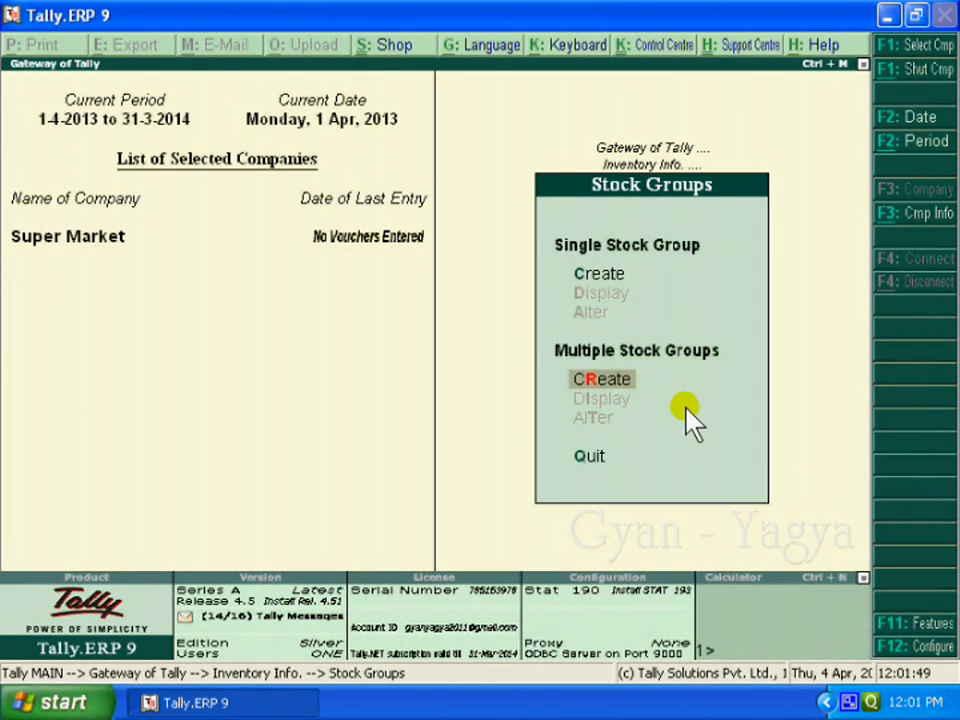
{"action": "key", "text": "Return"}
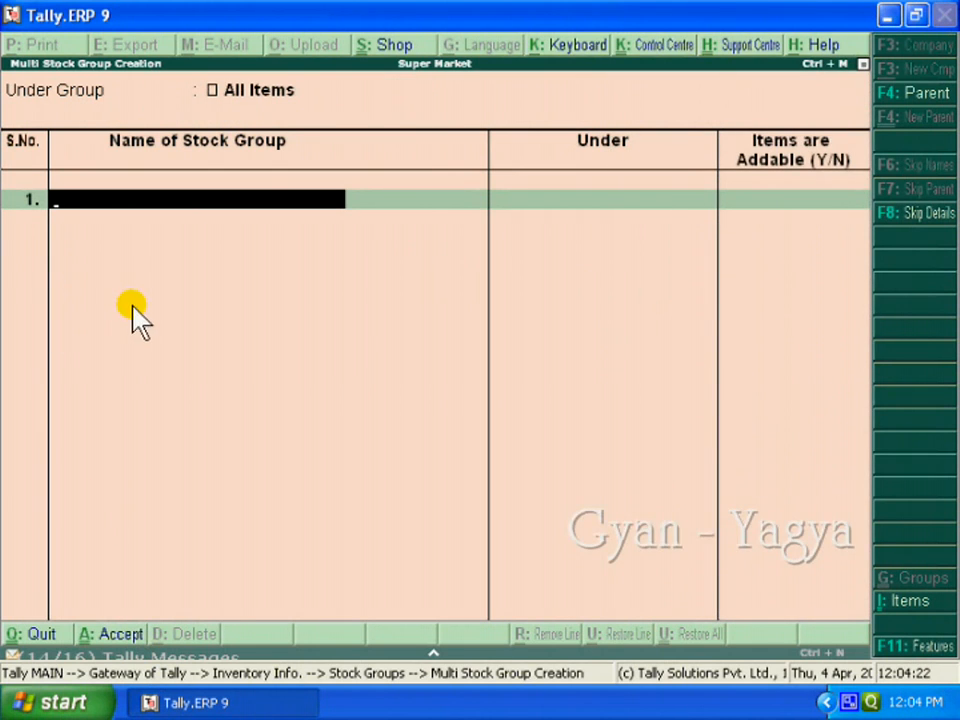
{"action": "type", "text": "Groceries"}
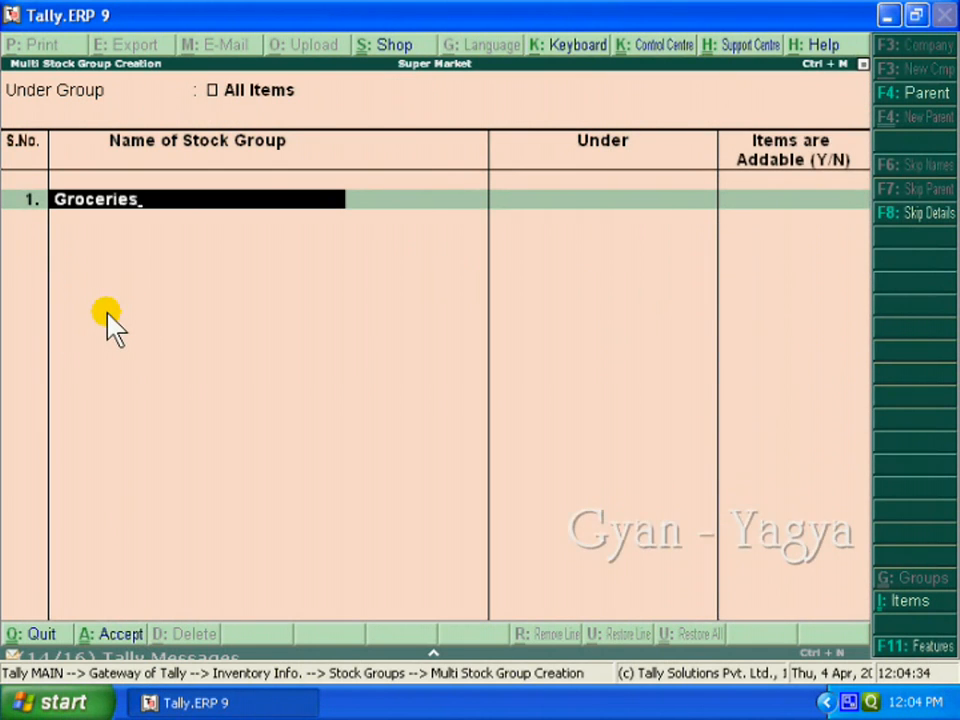
{"action": "key", "text": "Return"}
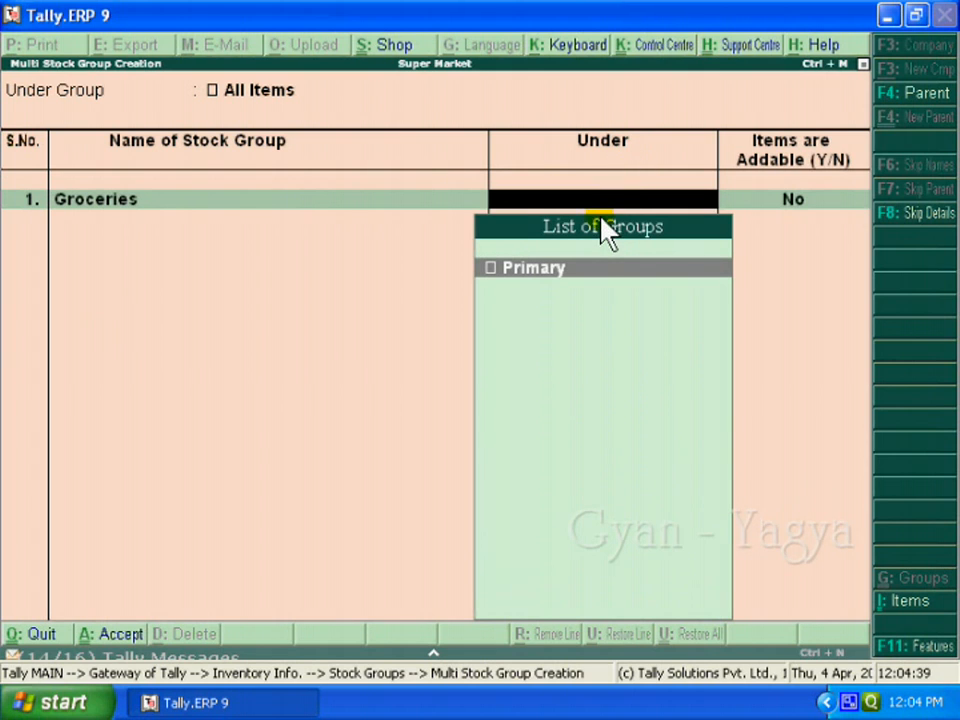
{"action": "key", "text": "Return"}
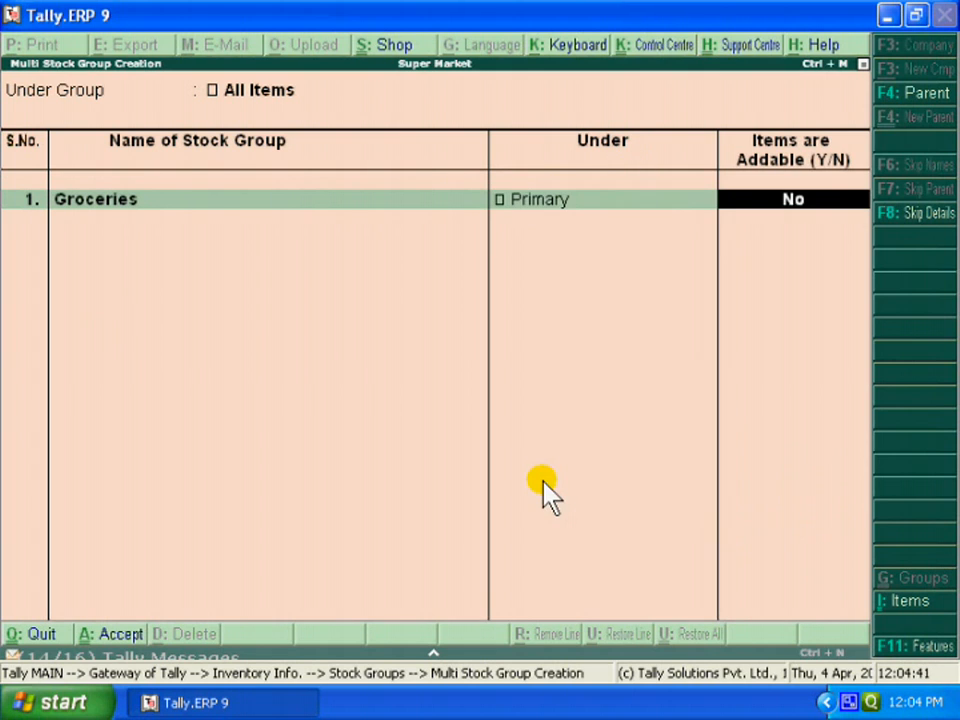
{"action": "key", "text": "Return"}
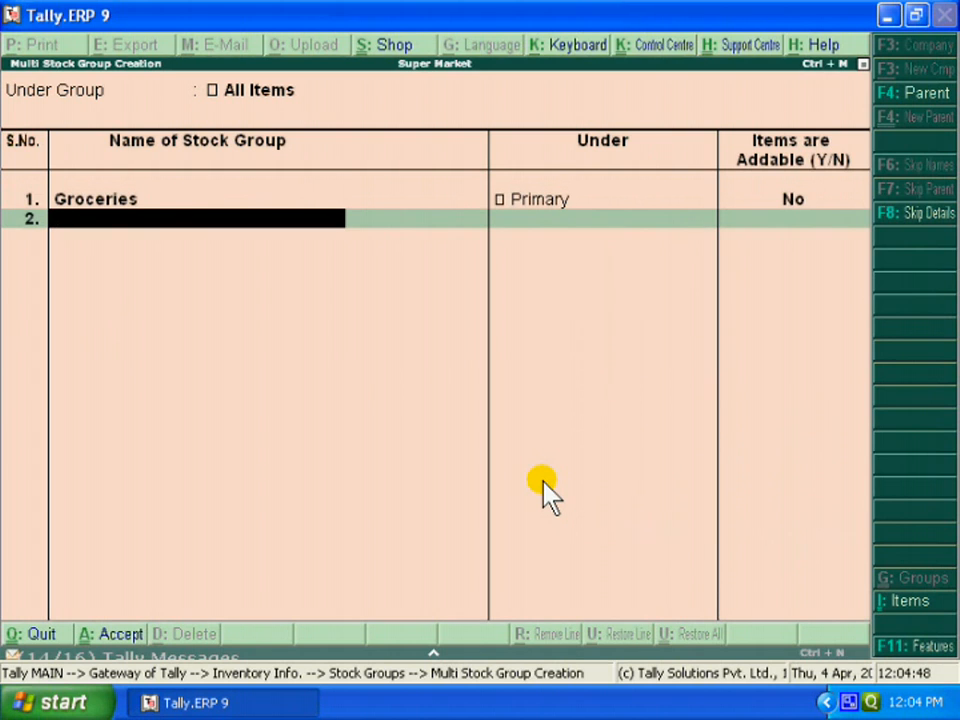
- Add the stock group Electrical Items under Primary with items addable set to No, and save the stock groups
{"action": "type", "text": "Electrical Items"}
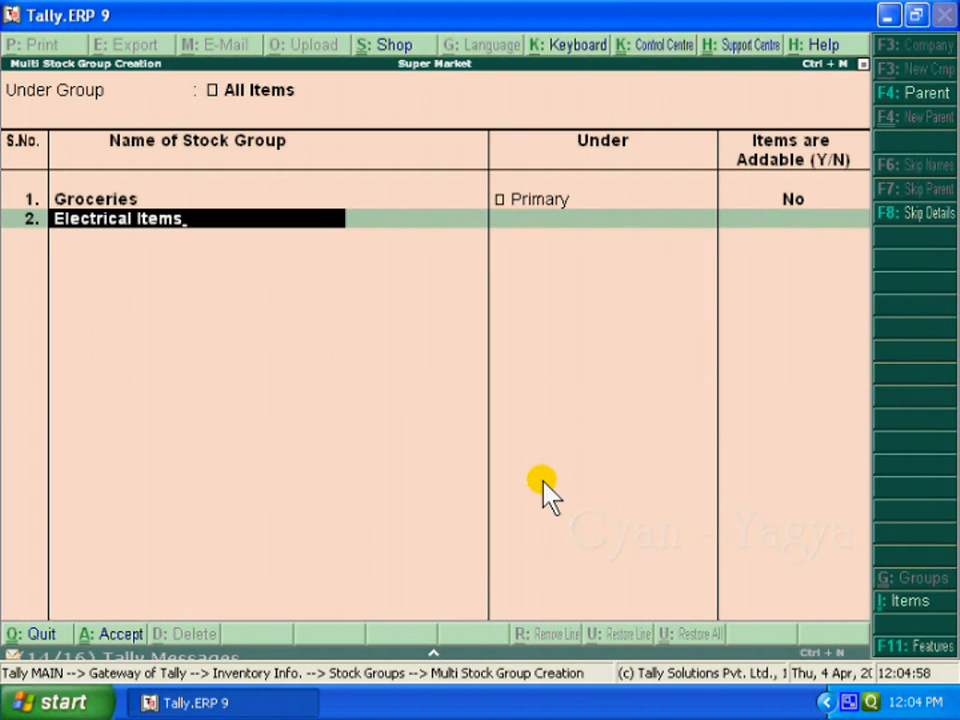
{"action": "key", "text": "Return"}
{"action": "key", "text": "Return"}
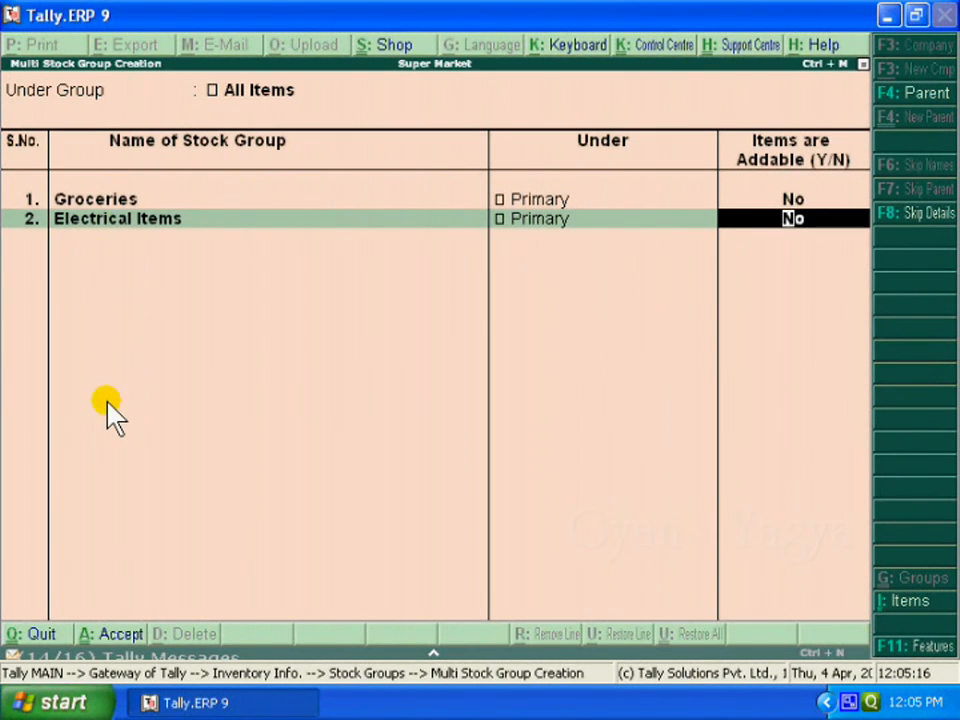
{"action": "key", "text": "Return"}
{"action": "key", "text": "Return"}
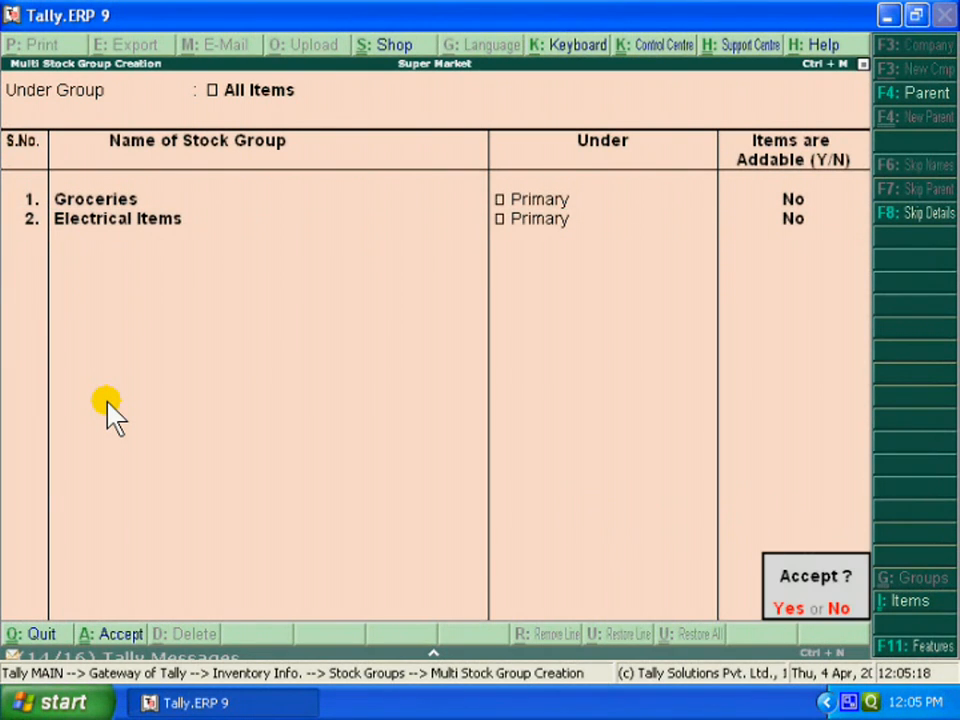
{"action": "key", "text": "y"}
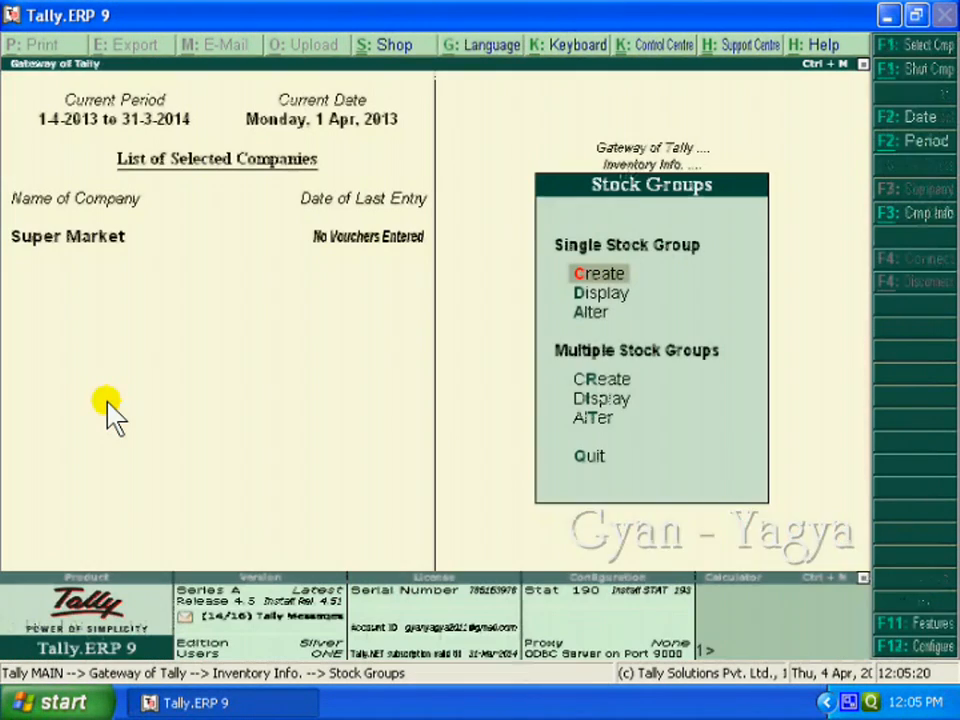
{"action": "key", "text": "Escape"}
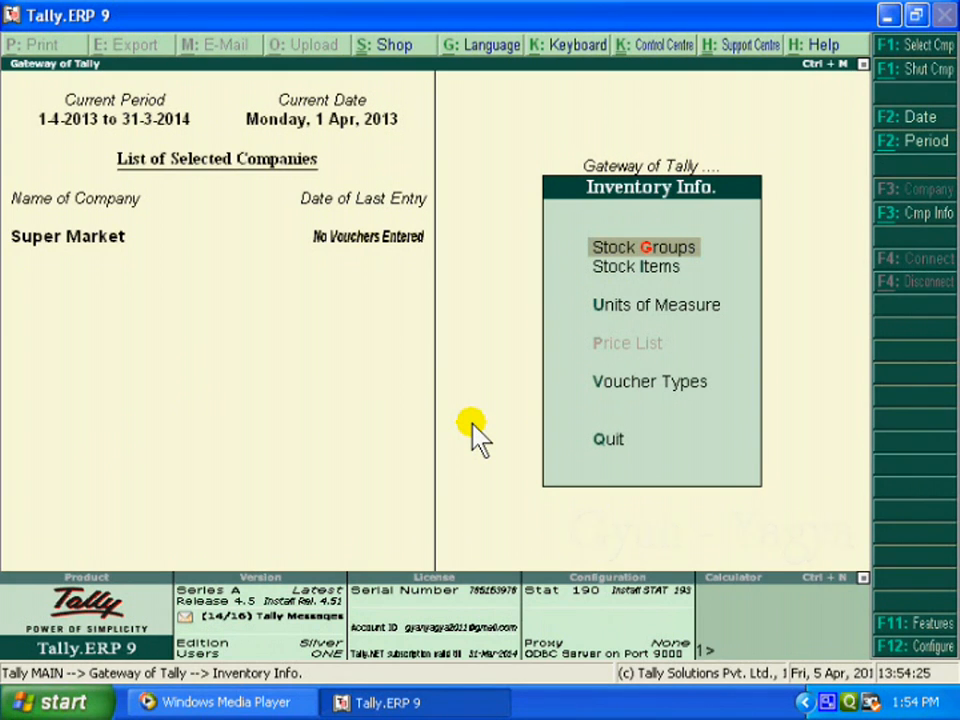
- Open multiple stock item creation with All Items as the group
{"action": "key", "text": "Down"}
{"action": "key", "text": "Return"}
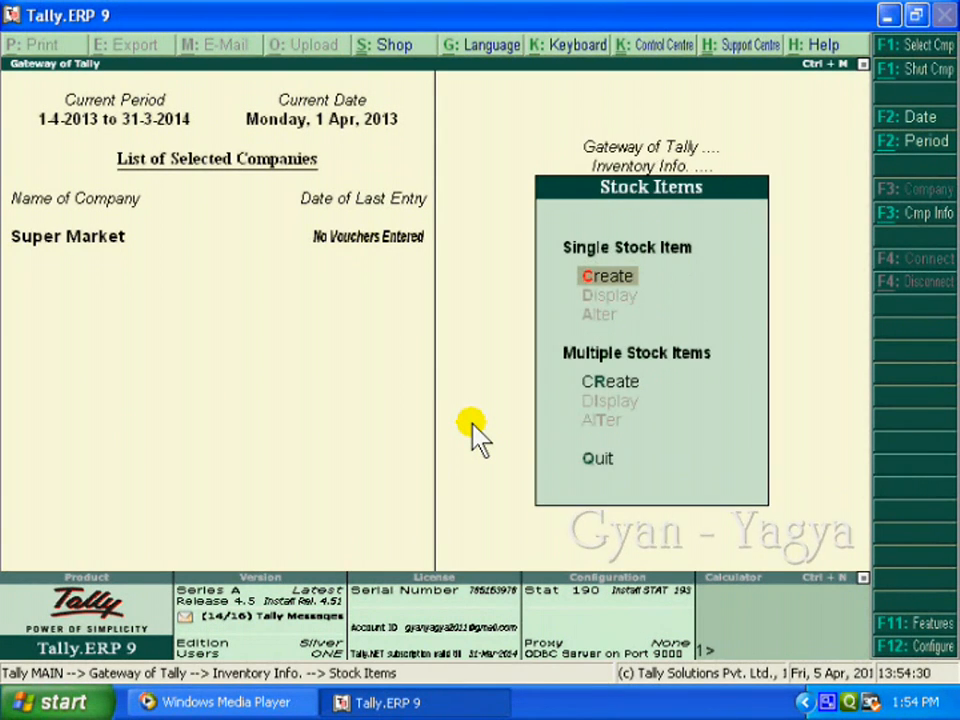
{"action": "left_click", "coordinate": [590, 396]}
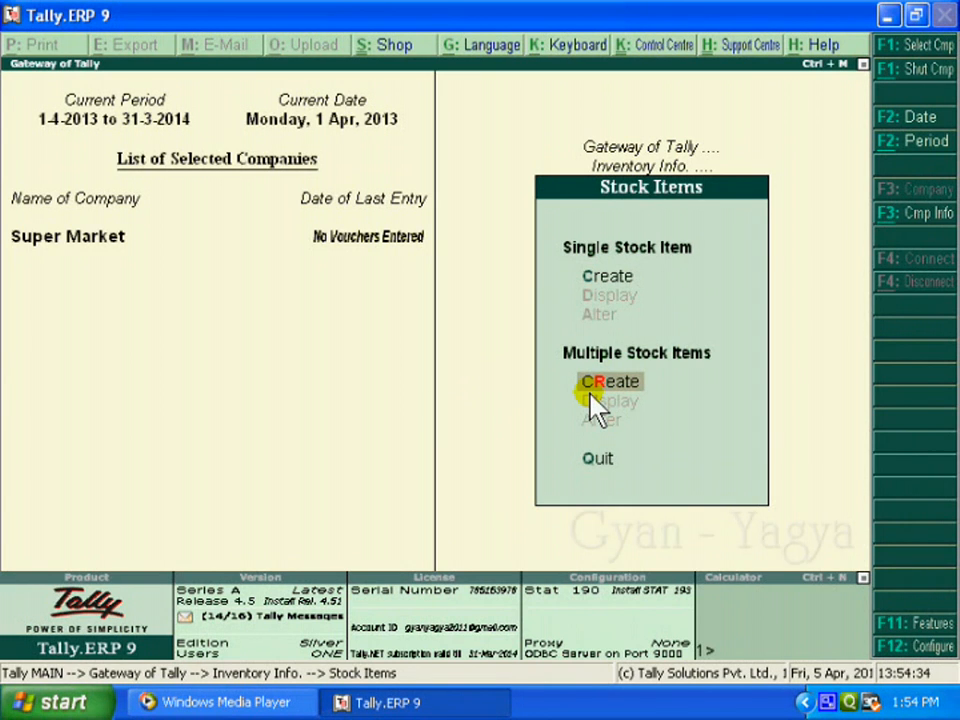
{"action": "left_click", "coordinate": [592, 396]}
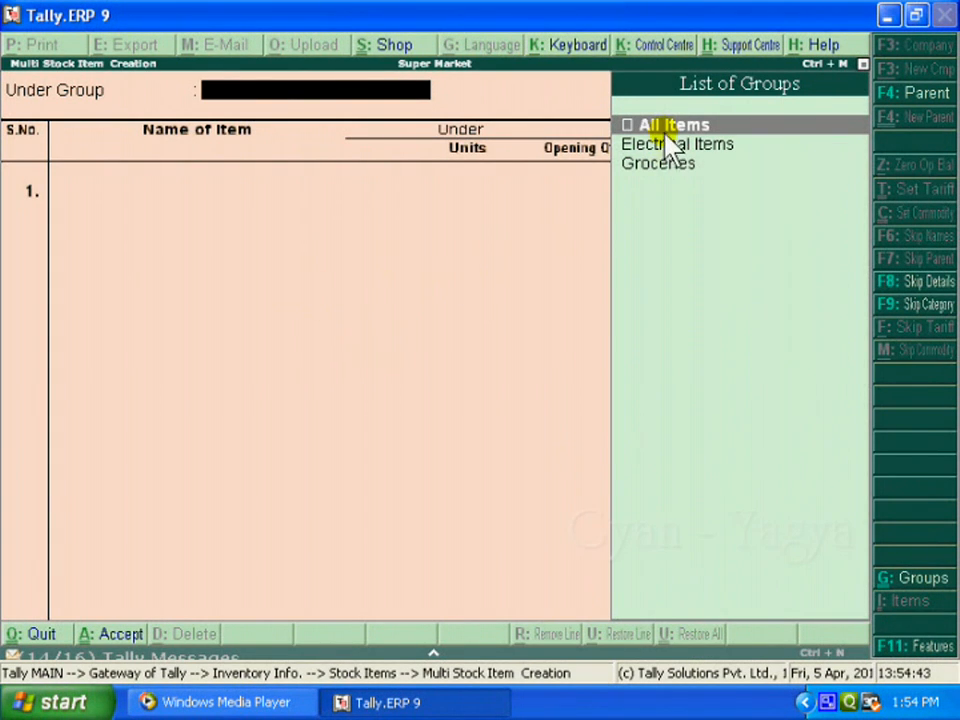
{"action": "key", "text": "Return"}
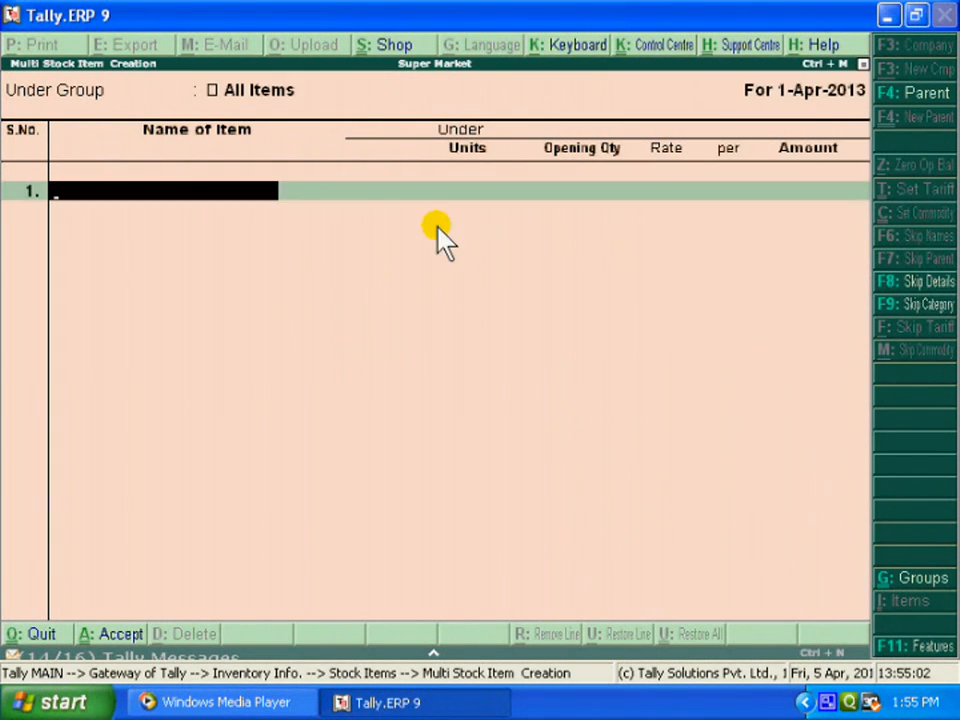
- Enter the stock item Rice under the Groceries group with Kg as its unit
{"action": "type", "text": "Rice"}
{"action": "key", "text": "Return"}
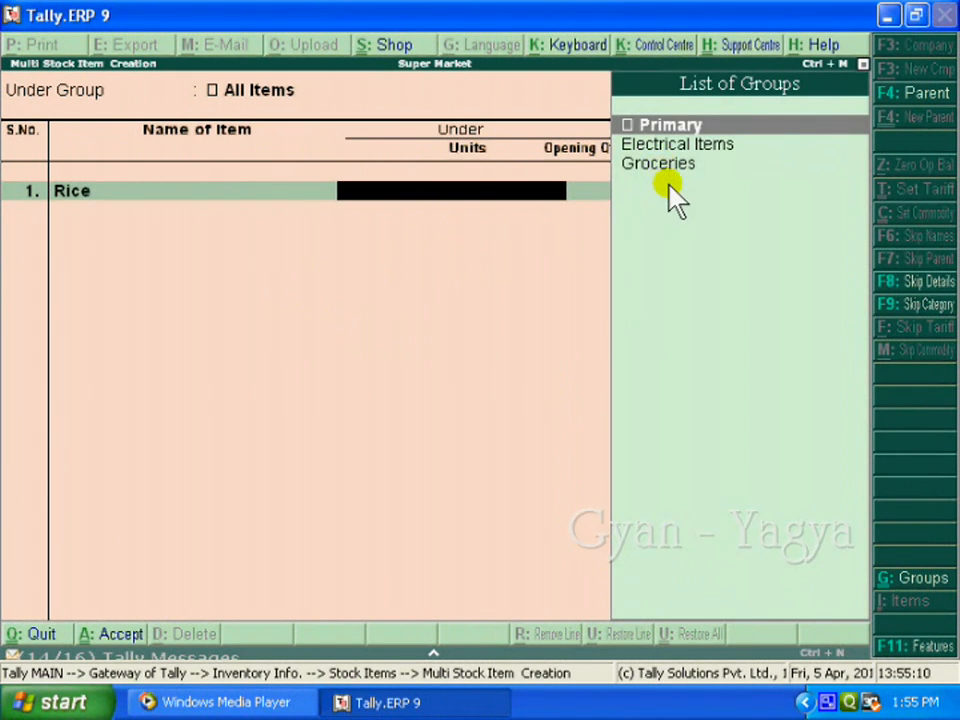
{"action": "key", "text": "Down"}
{"action": "key", "text": "Down"}
{"action": "key", "text": "Return"}
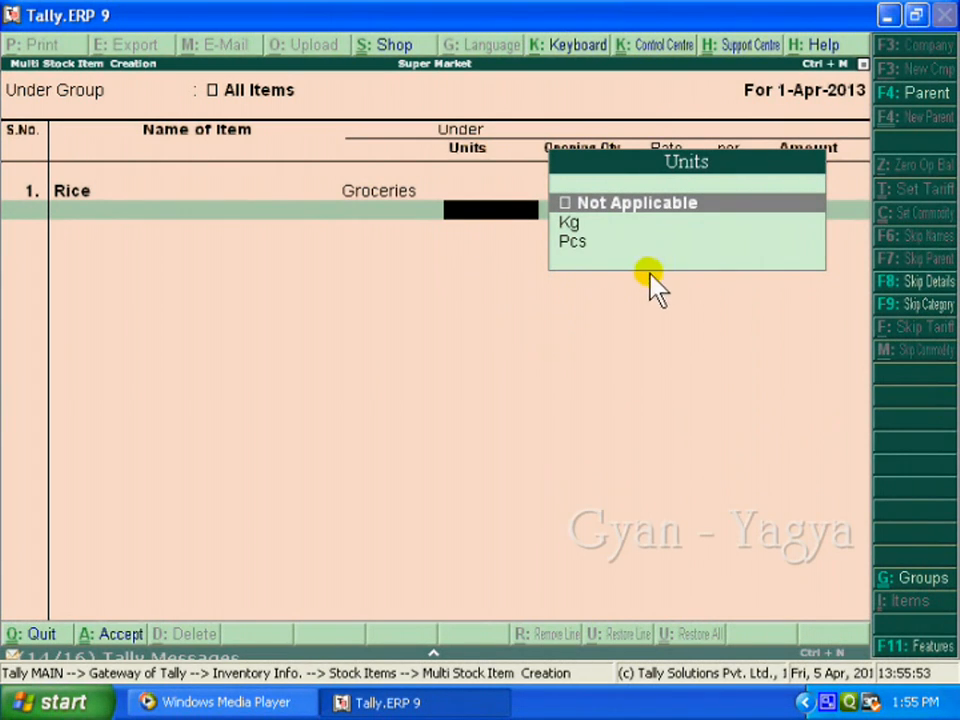
{"action": "key", "text": "Down"}
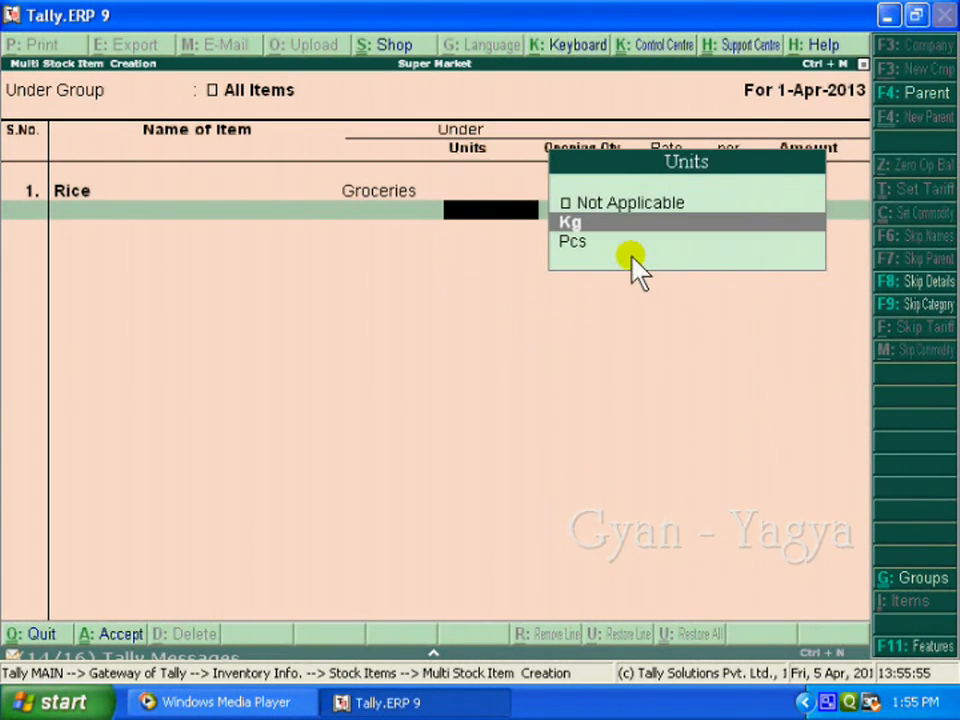
{"action": "key", "text": "Return"}
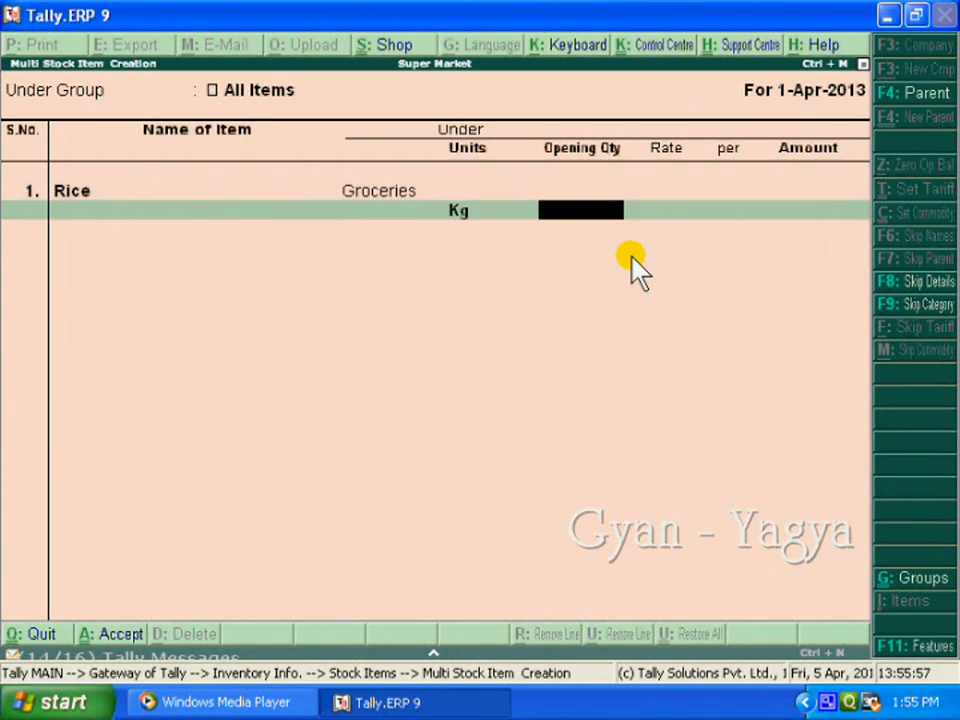
- Save the stock items Rice, Sugar, Mixer and Fan without opening quantities, and return to the inventory masters
{"action": "key", "text": "Return"}
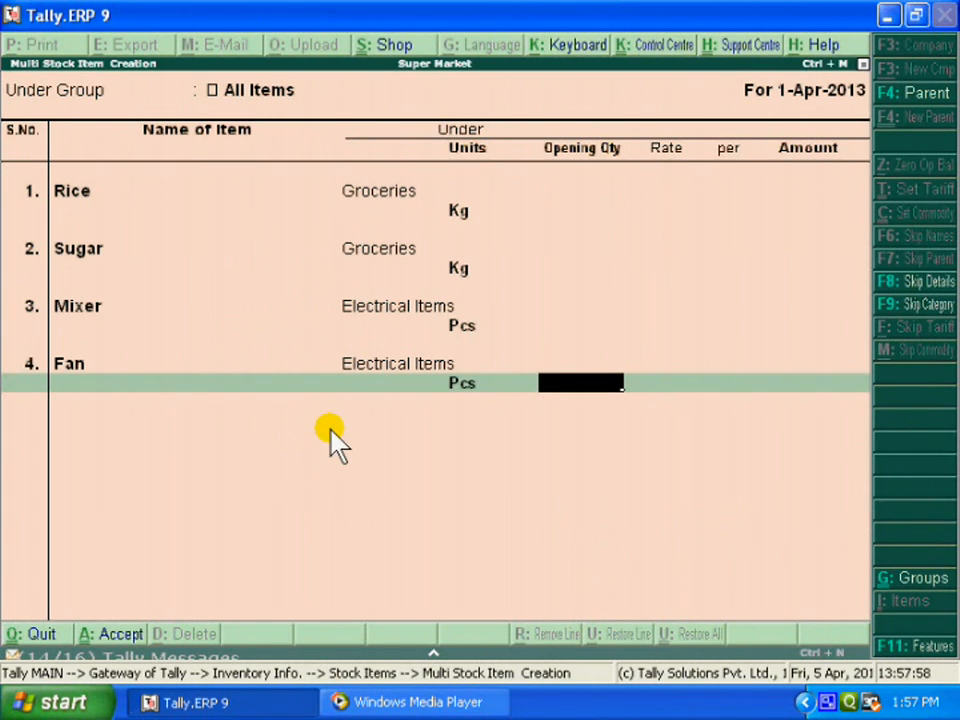
{"action": "left_click", "coordinate": [123, 637]}
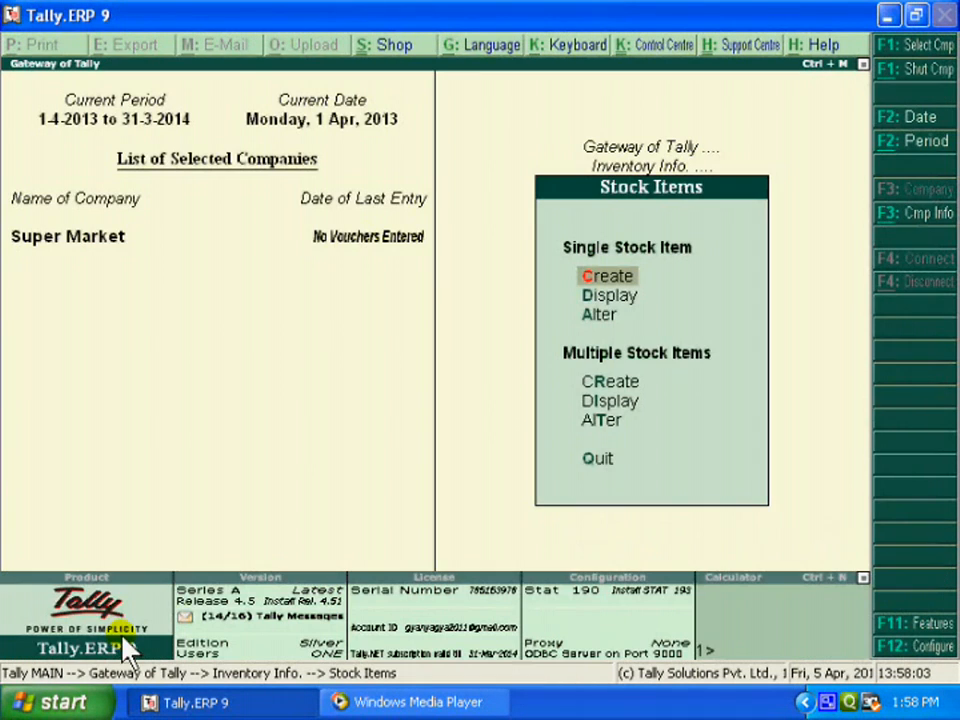
{"action": "key", "text": "Escape"}
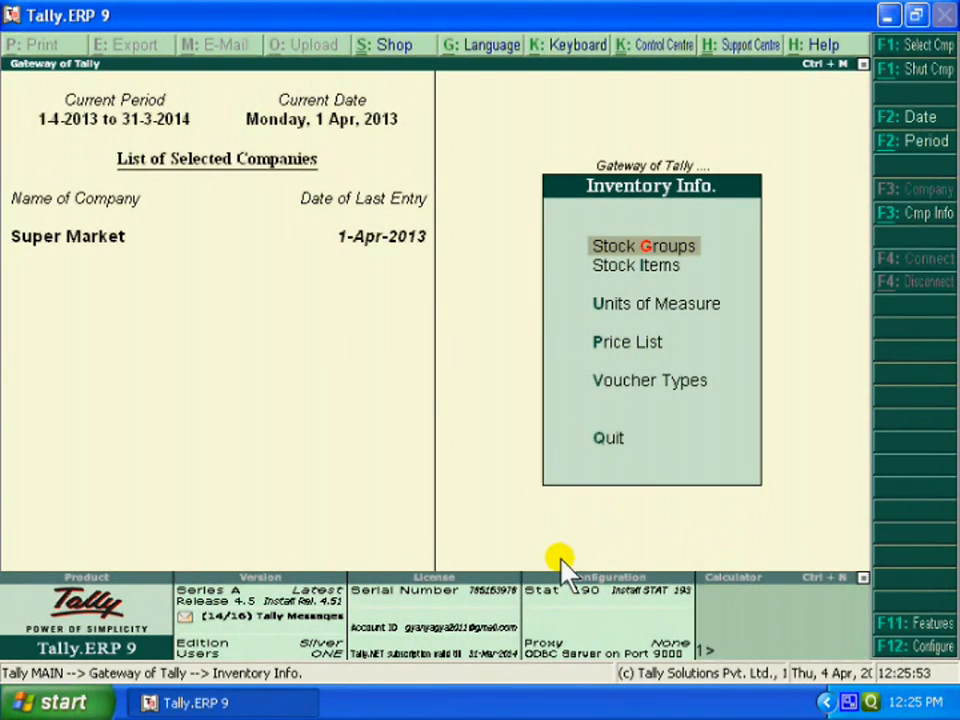
- Open the price list setup from the inventory masters
{"action": "key", "text": "Down"}
{"action": "key", "text": "Down"}
{"action": "key", "text": "Down"}
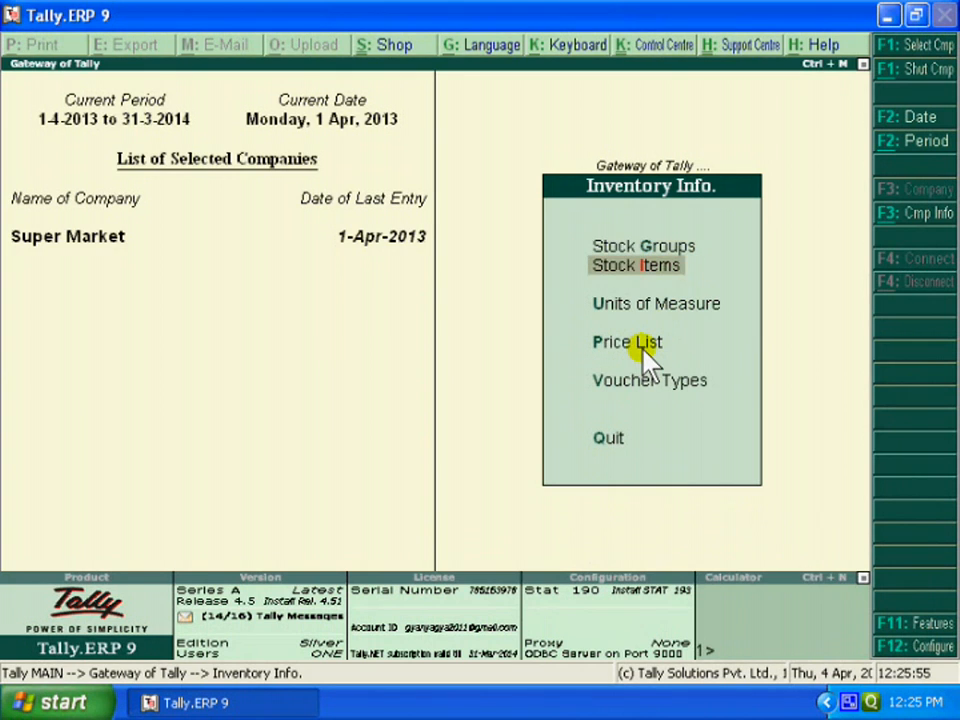
{"action": "key", "text": "Return"}
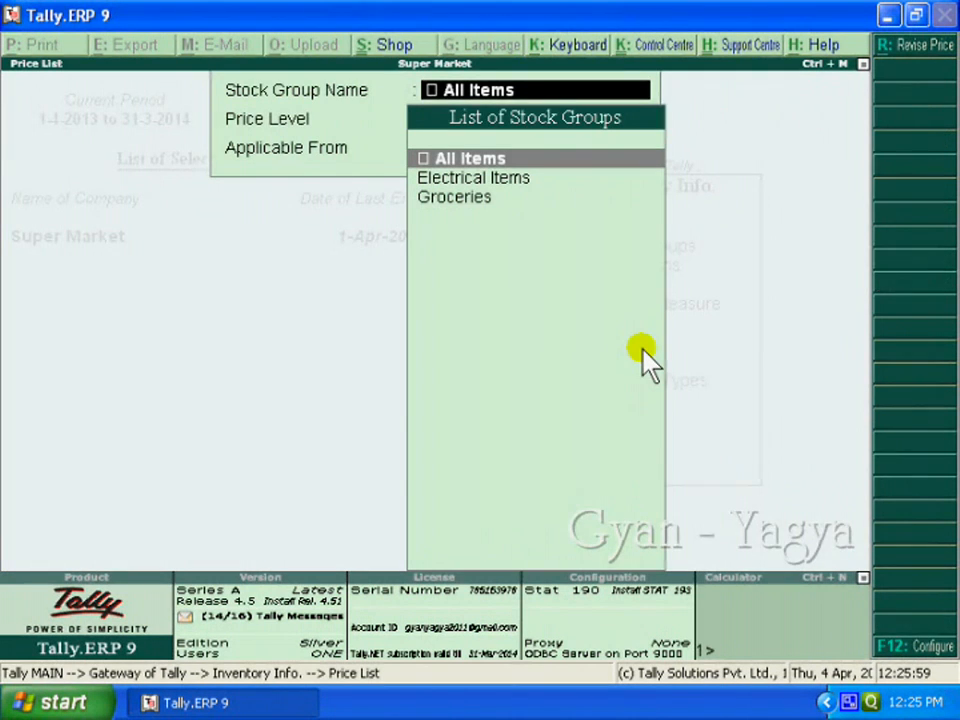
{"action": "left_click", "coordinate": [506, 180]}
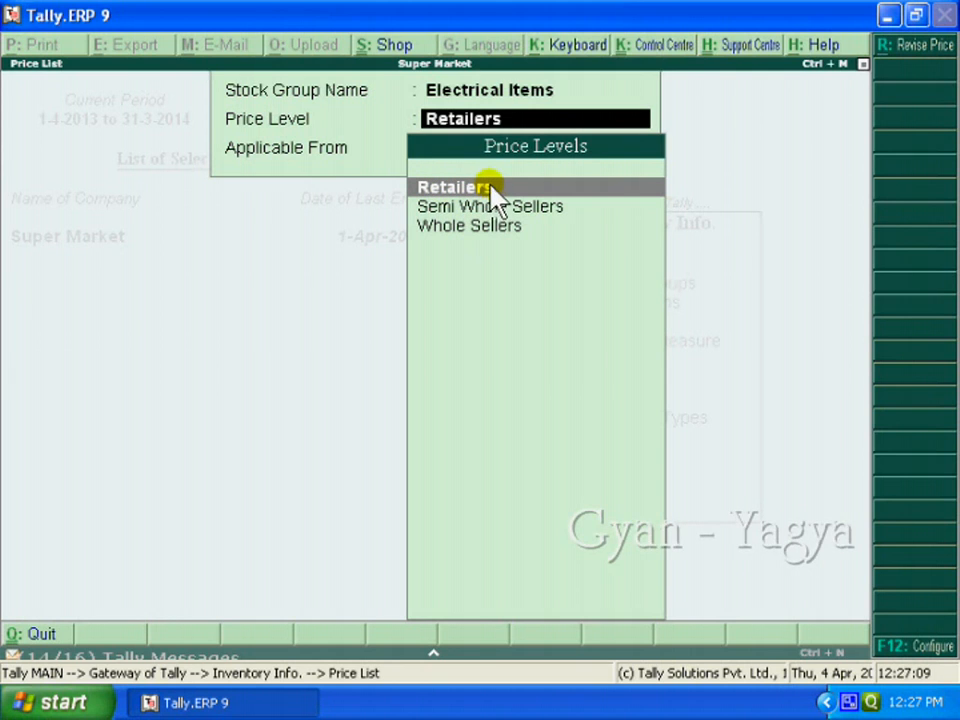
{"action": "key", "text": "Return"}
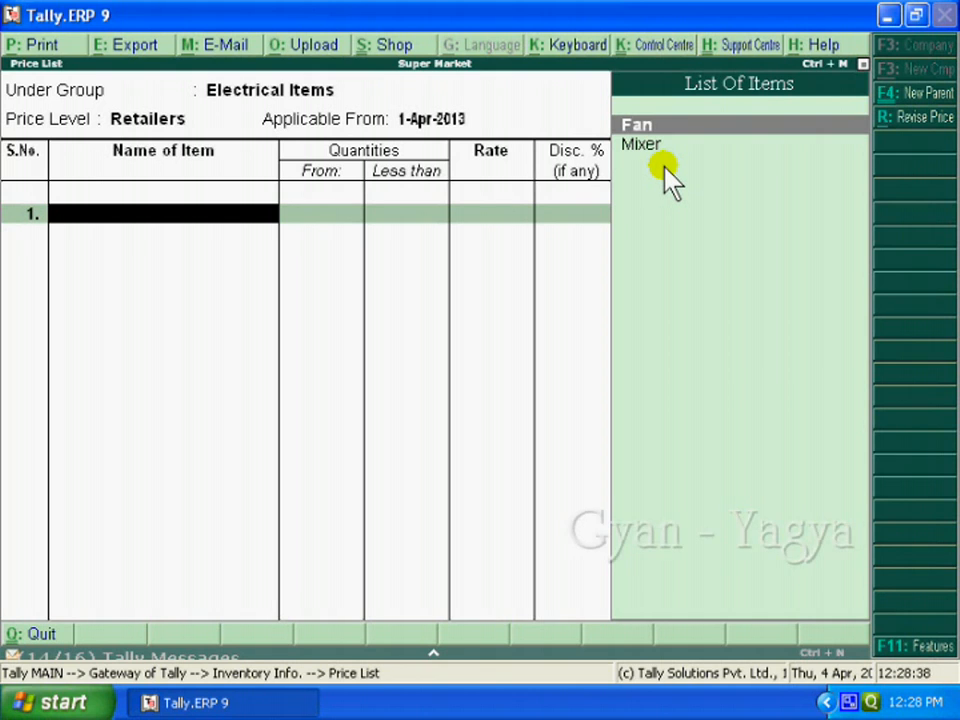
{"action": "key", "text": "Escape"}
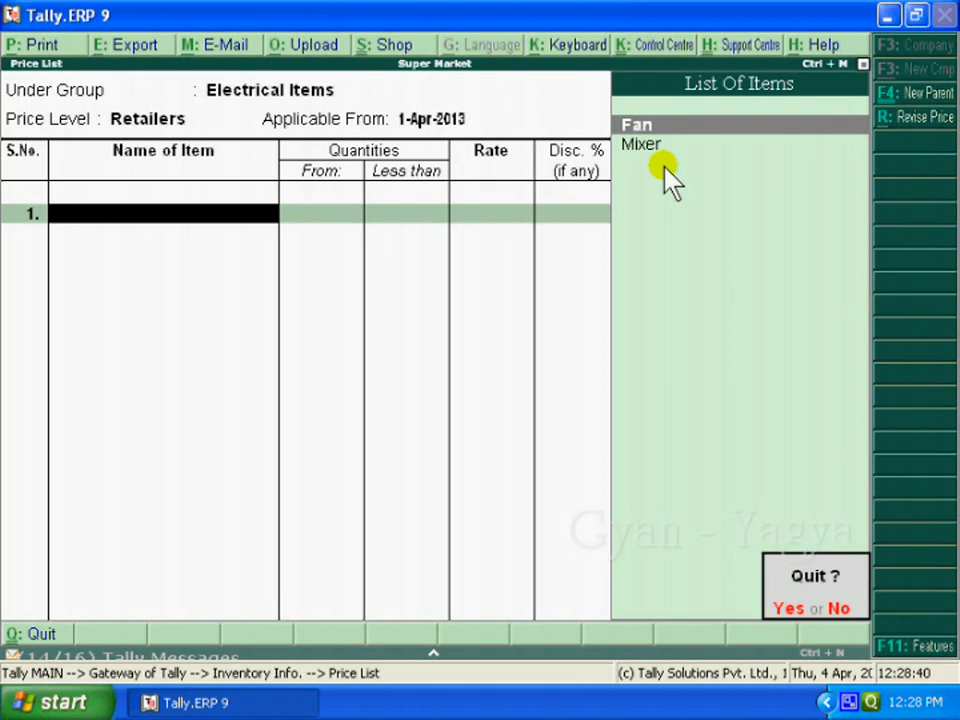
{"action": "key", "text": "y"}
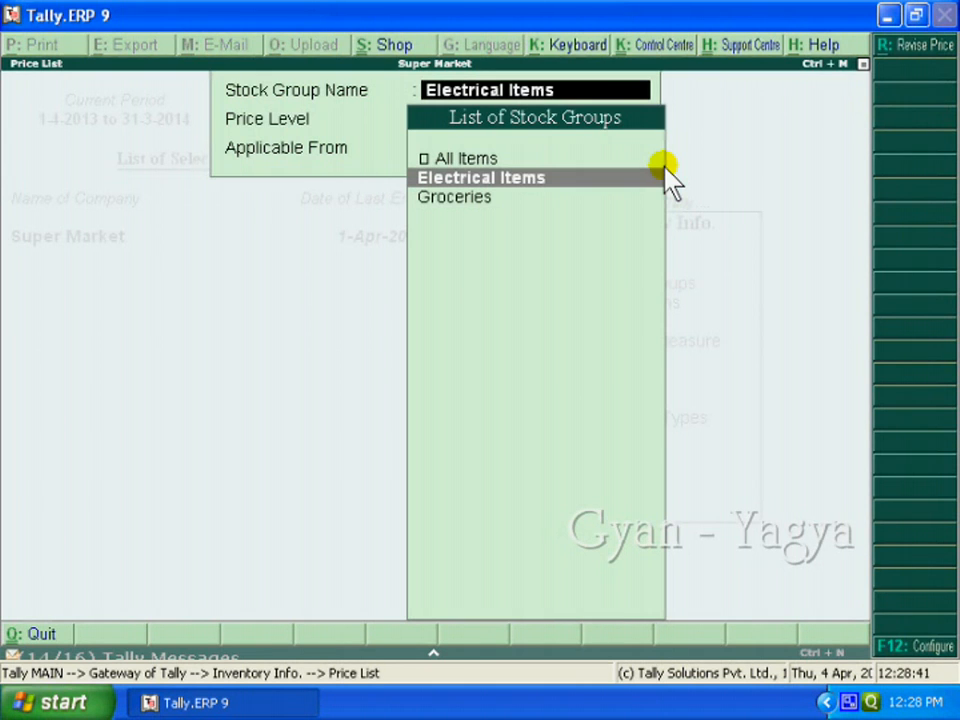
- Open the price list for All Items at the Retailers price level, applicable from 1-Apr-2013
{"action": "left_click", "coordinate": [472, 163]}
{"action": "key", "text": "Return"}
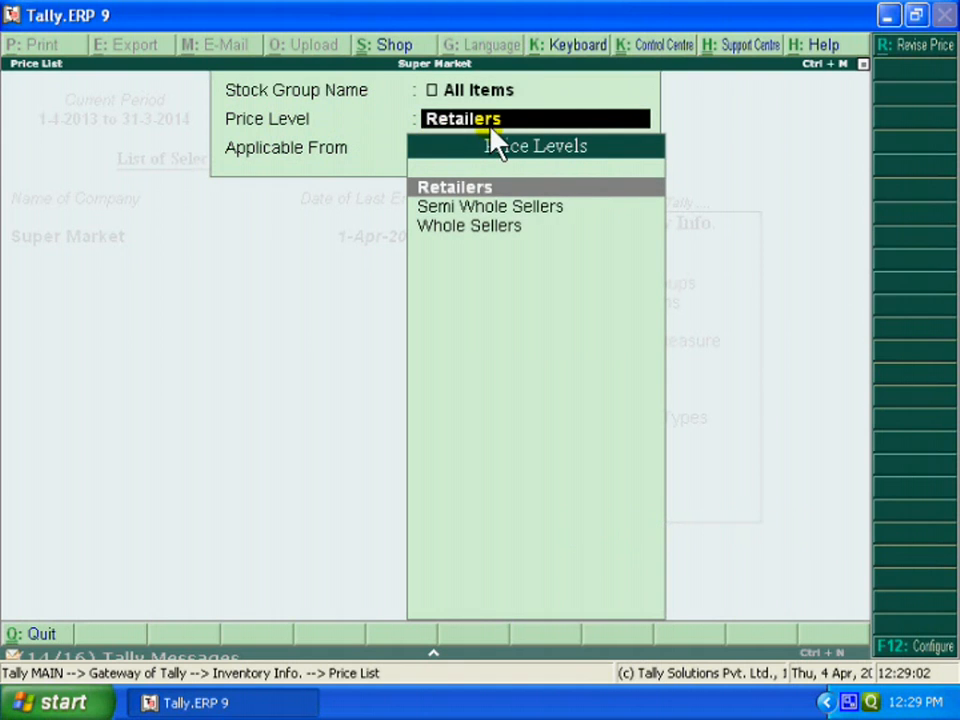
{"action": "left_click", "coordinate": [487, 192]}
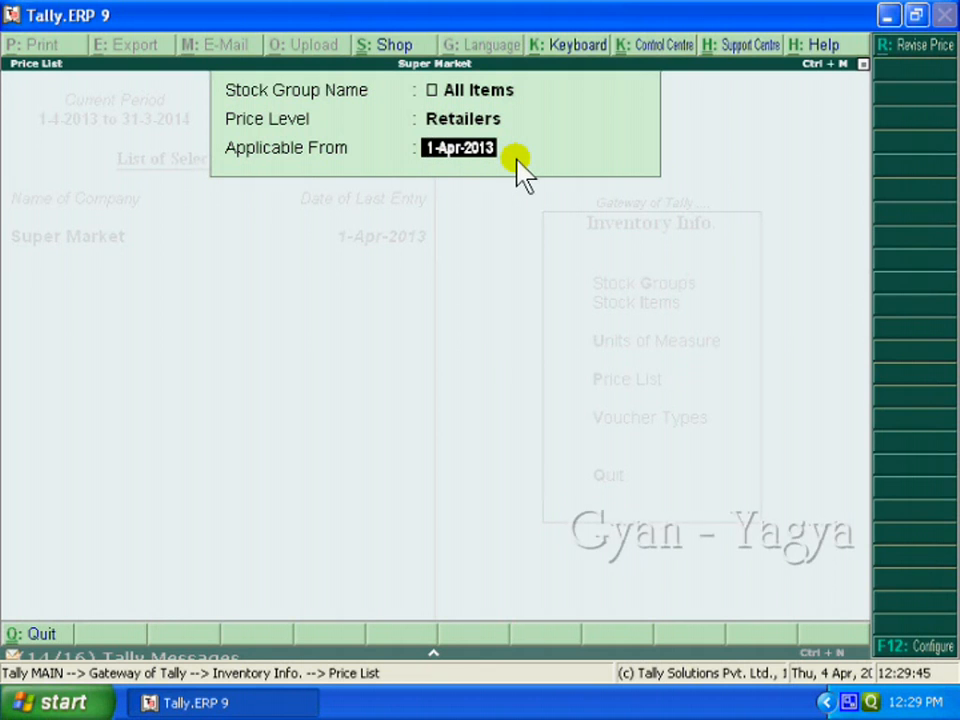
{"action": "key", "text": "Return"}
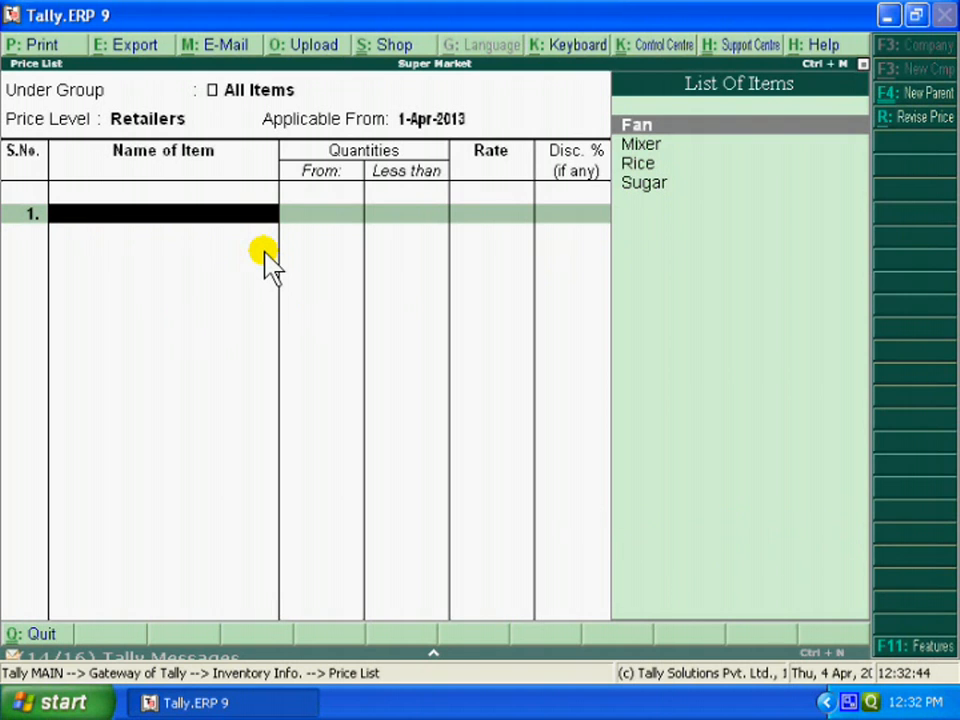
- Add Mixer to the Retailers price list with a rate of 1,300 for less than 10 Pcs and no discount
{"action": "key", "text": "Down"}
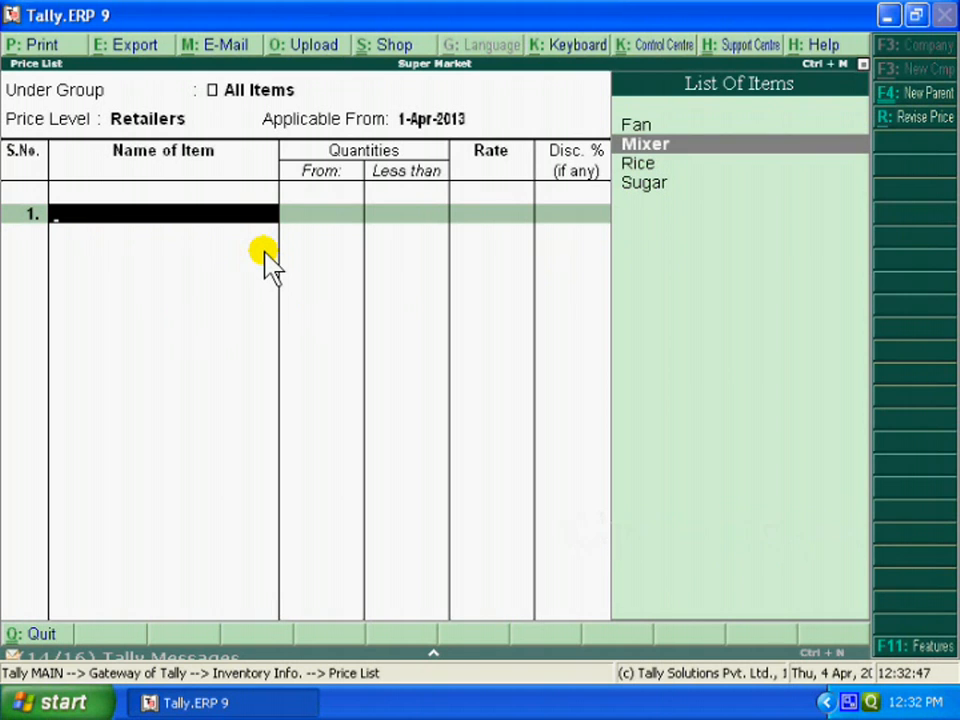
{"action": "key", "text": "Return"}
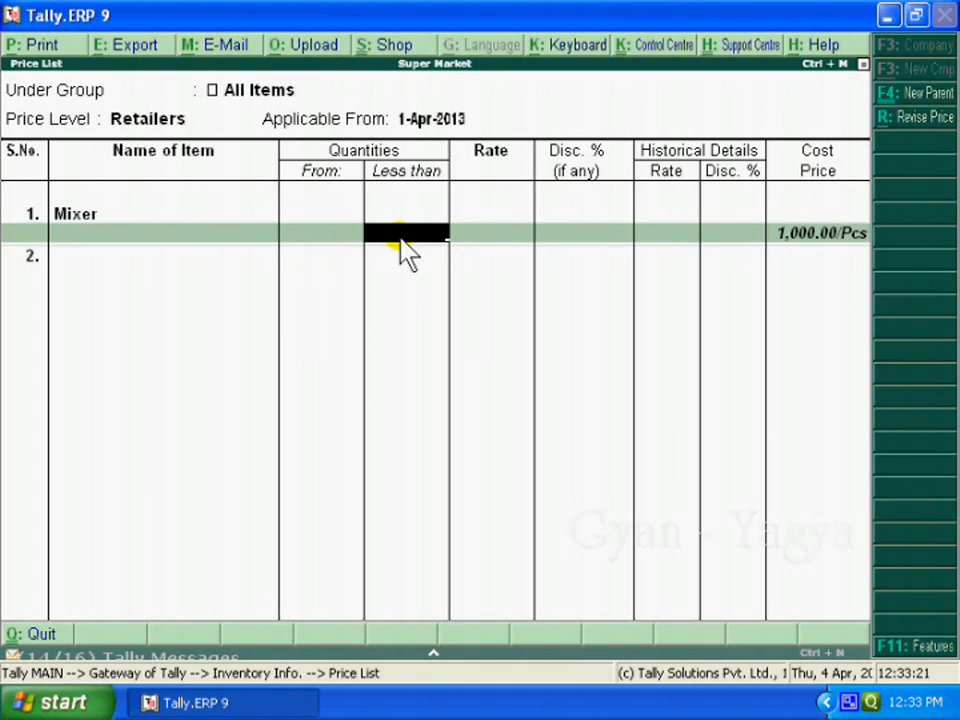
{"action": "type", "text": "10"}
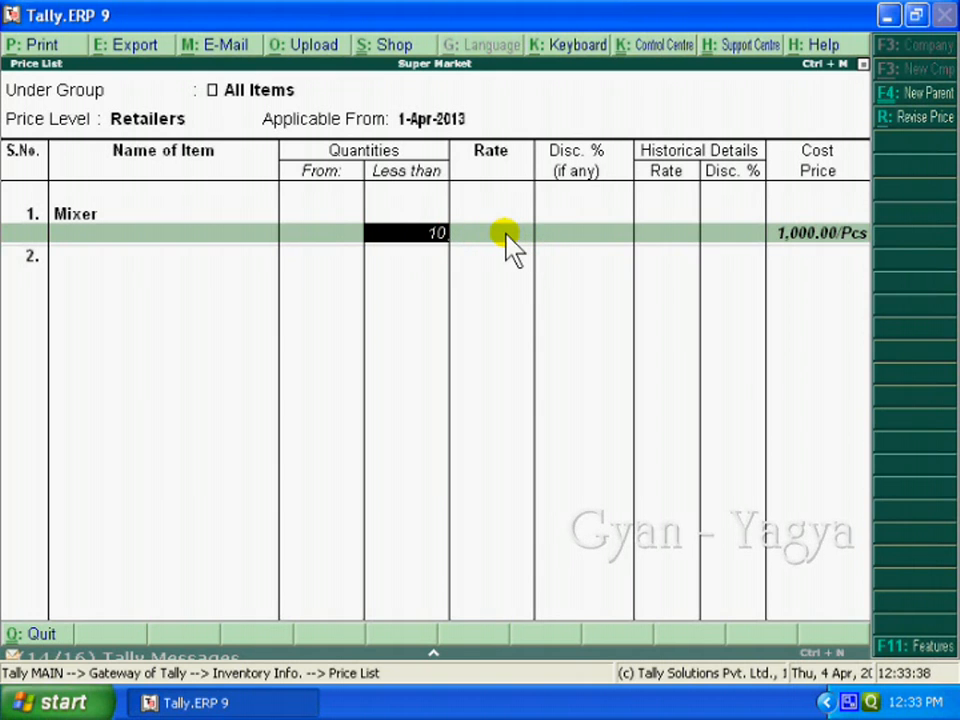
{"action": "key", "text": "Return"}
{"action": "type", "text": "1,3"}
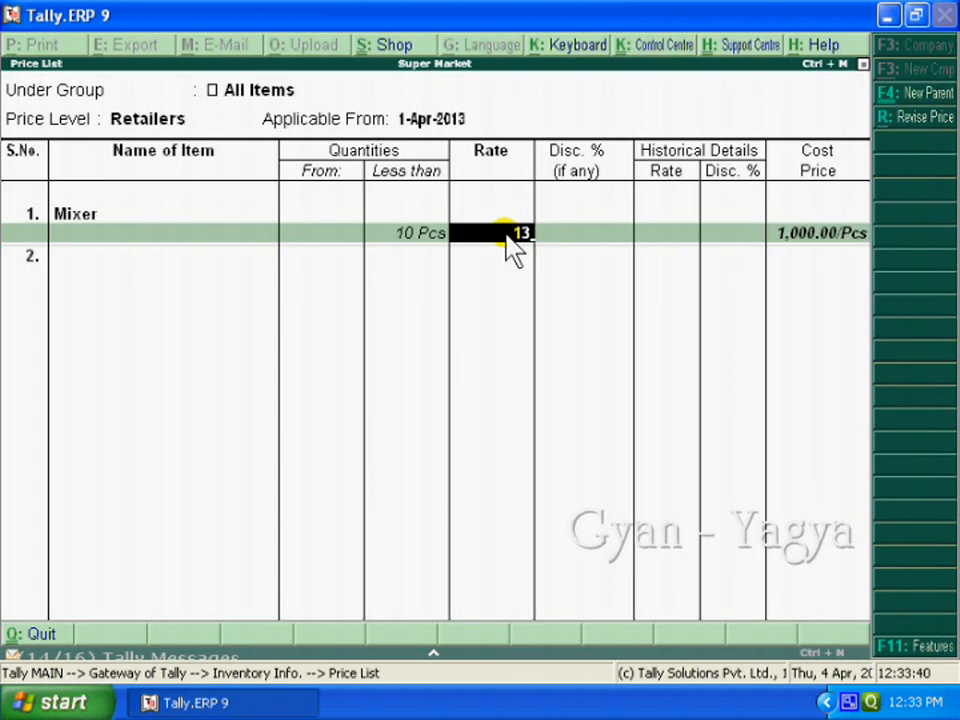
{"action": "type", "text": "00"}
{"action": "key", "text": "Return"}
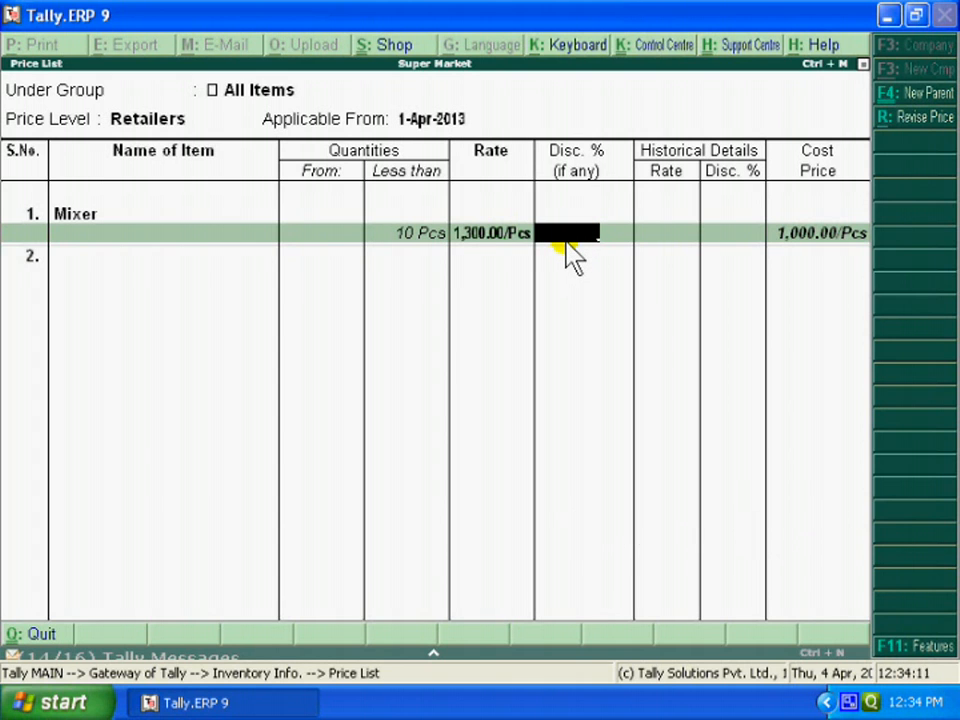
{"action": "key", "text": "Return"}
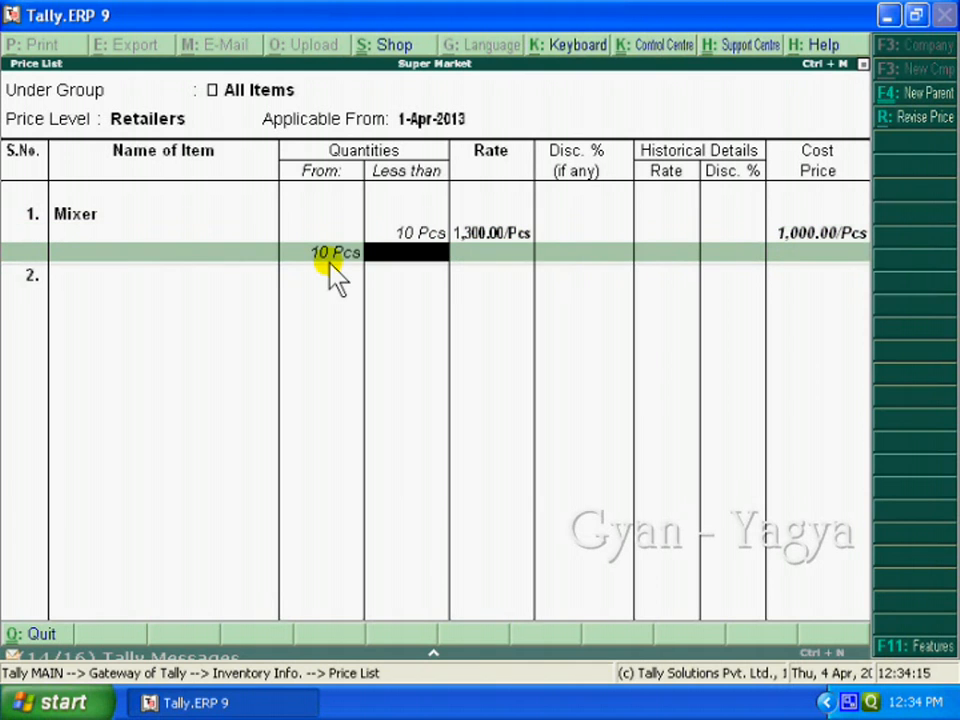
- Set the Mixer rate for 10 to less than 20 Pcs to 1,250 without a discount
{"action": "type", "text": "20"}
{"action": "key", "text": "Return"}
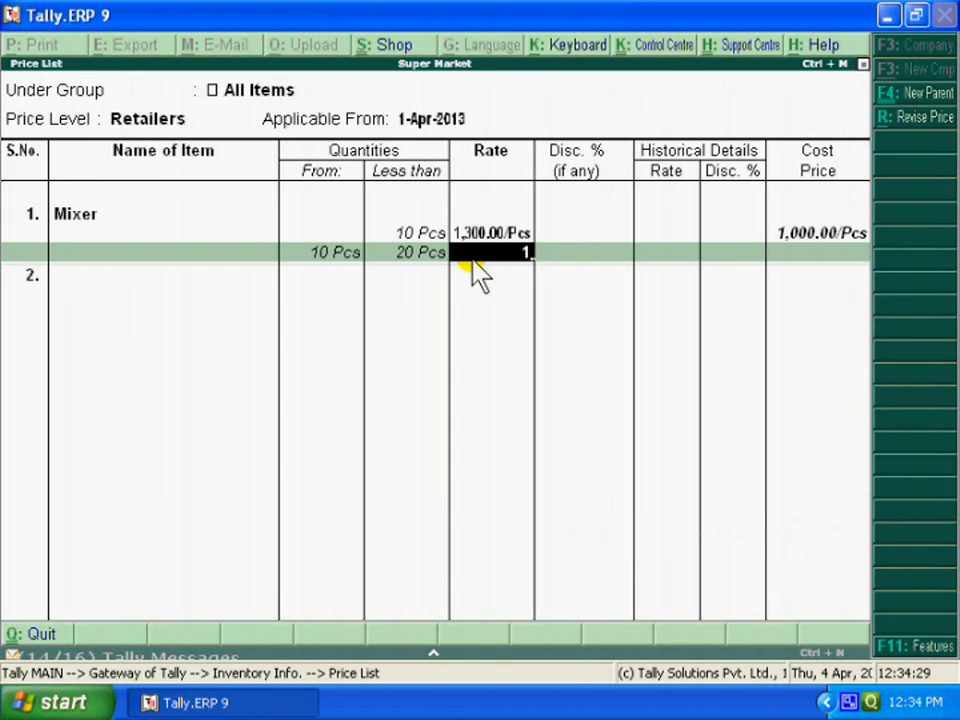
{"action": "type", "text": "250"}
{"action": "key", "text": "Return"}
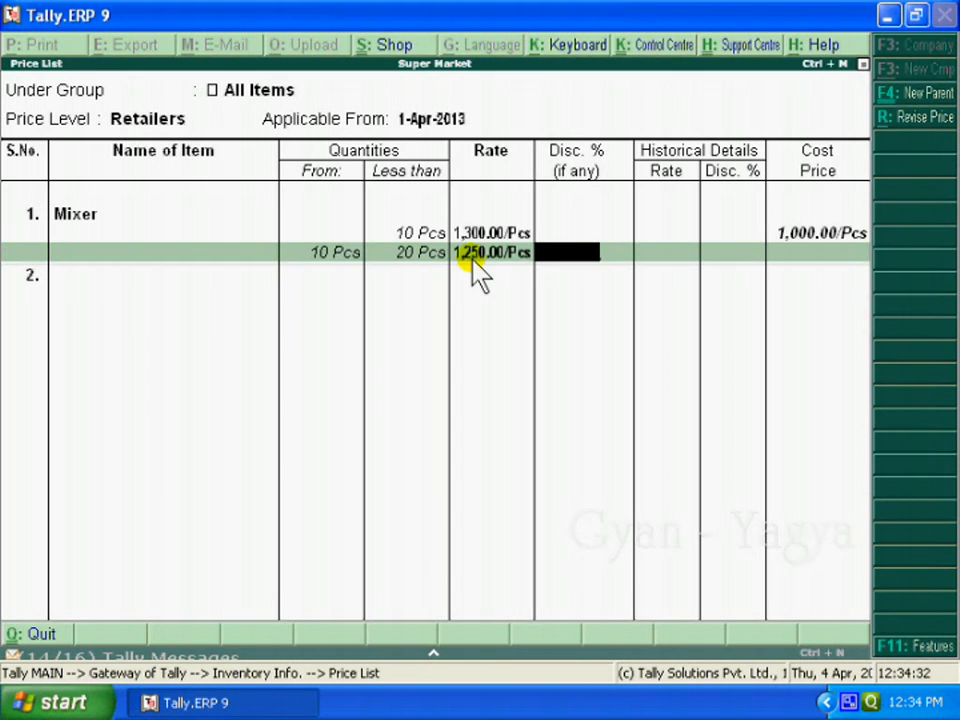
{"action": "key", "text": "Return"}
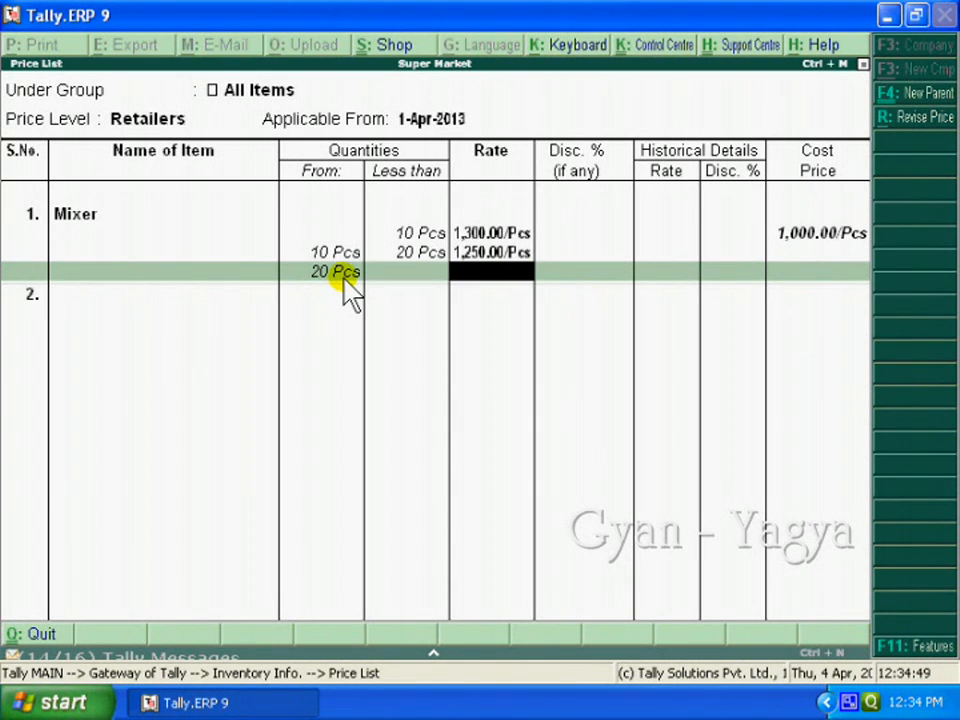
- Set the Mixer rate for 20 Pcs and above to 1,200 without a discount, and save the completed Retailers price list
{"action": "key", "text": "Return"}
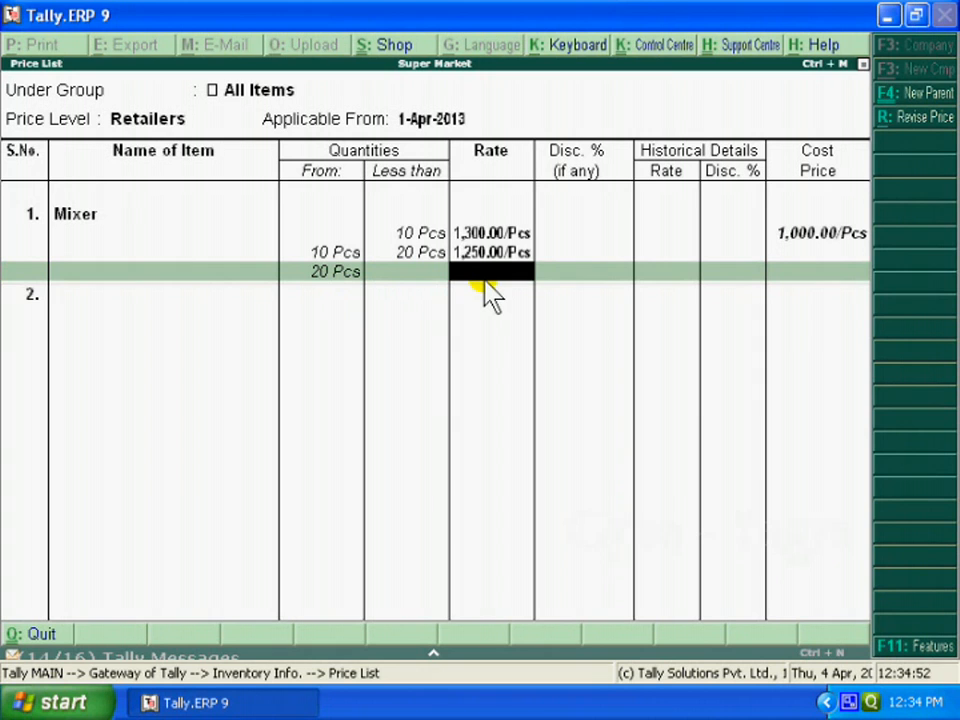
{"action": "type", "text": "1200"}
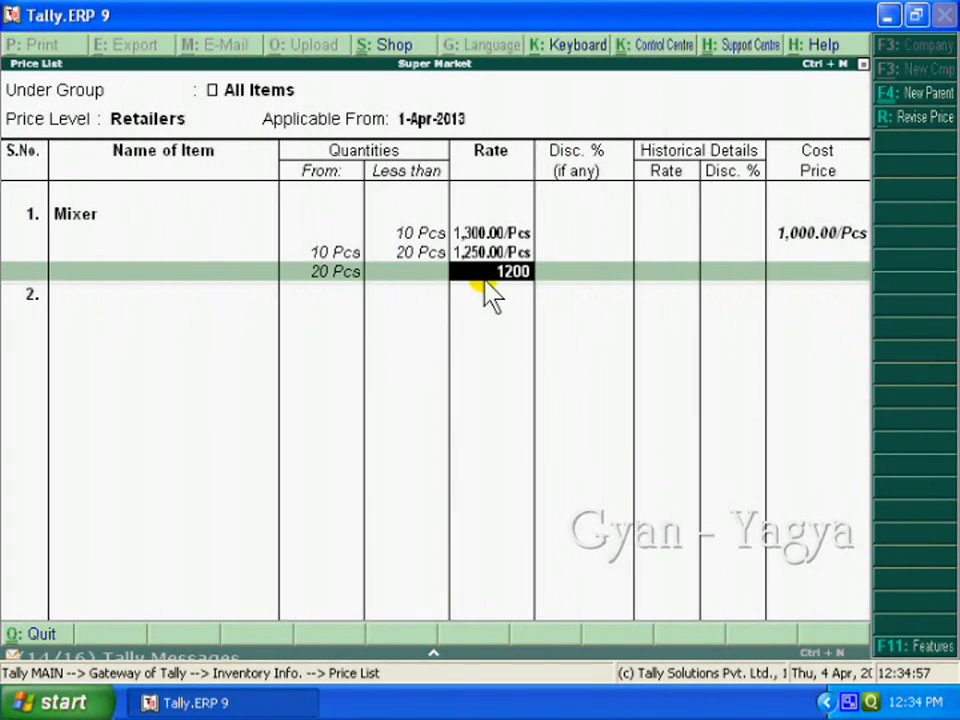
{"action": "key", "text": "Return"}
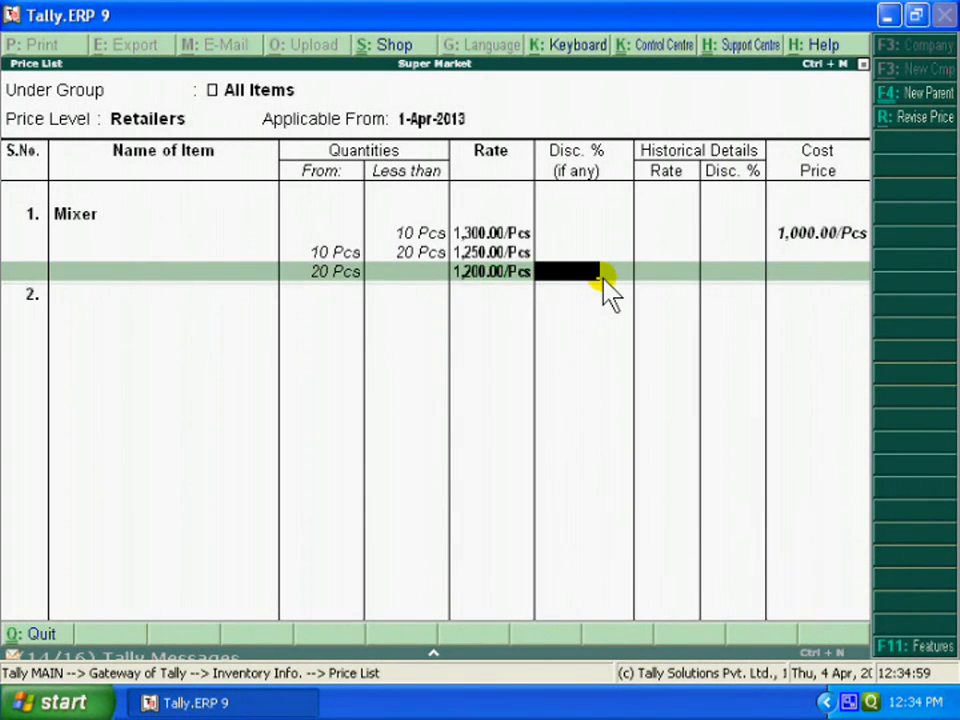
{"action": "key", "text": "Return"}
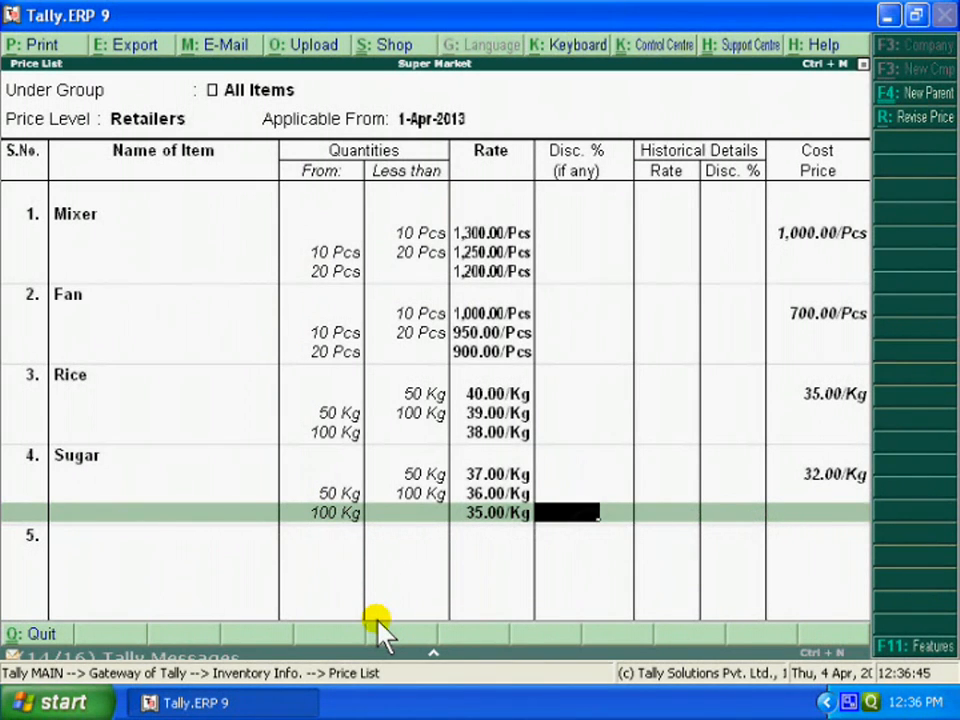
{"action": "key", "text": "ctrl+a"}
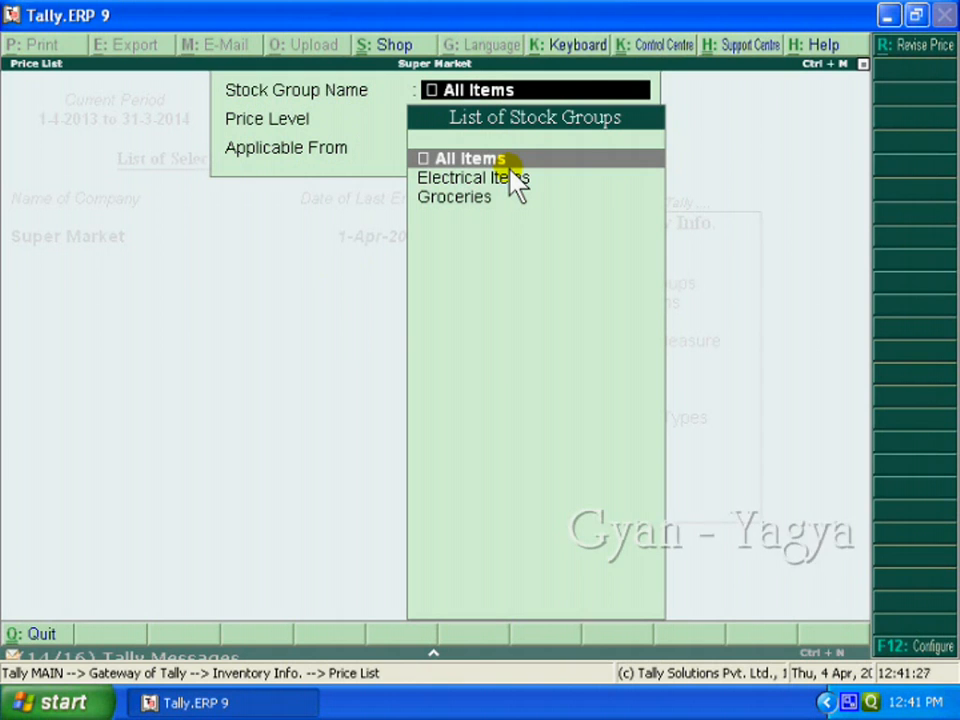
- Open the price list for All Items at the Semi Whole Sellers price level, applicable from 1-Apr-2013
{"action": "key", "text": "Return"}
{"action": "key", "text": "Up"}
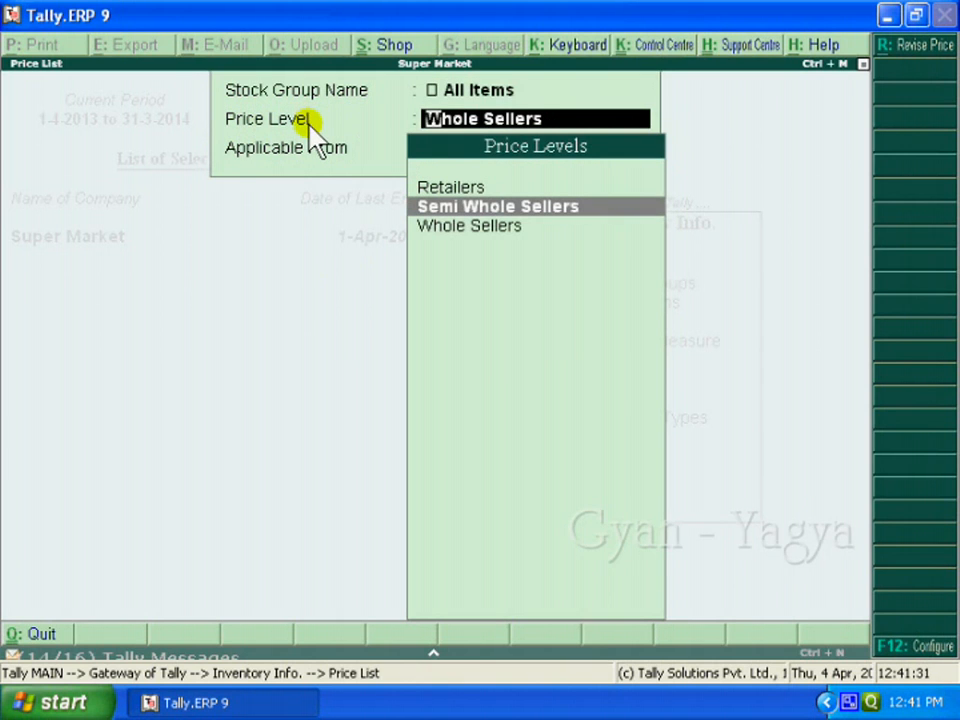
{"action": "left_click", "coordinate": [561, 207]}
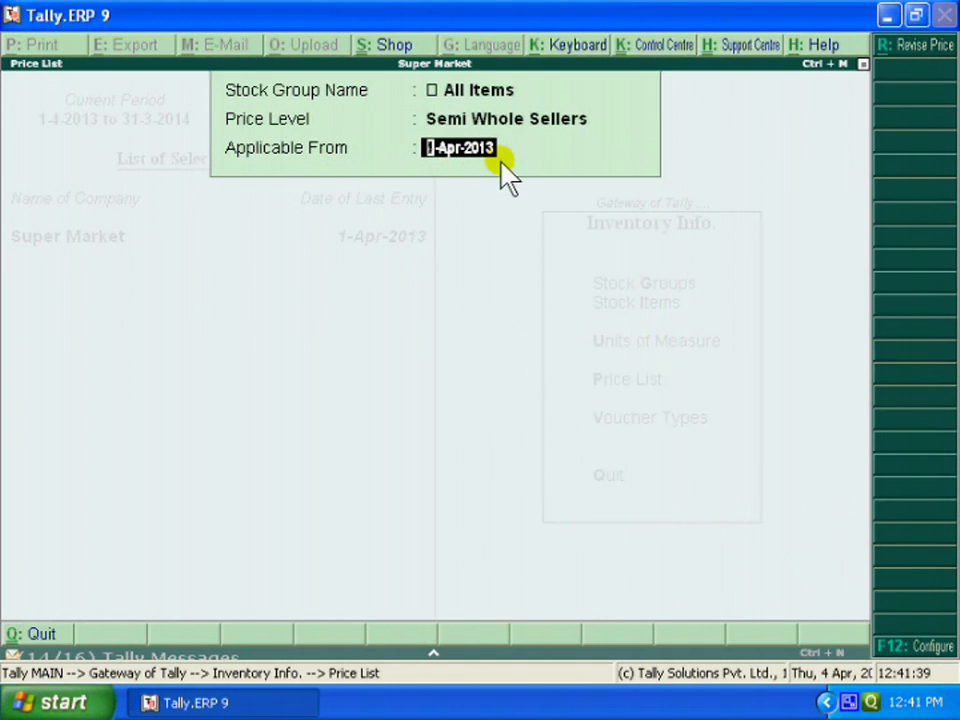
{"action": "key", "text": "Return"}
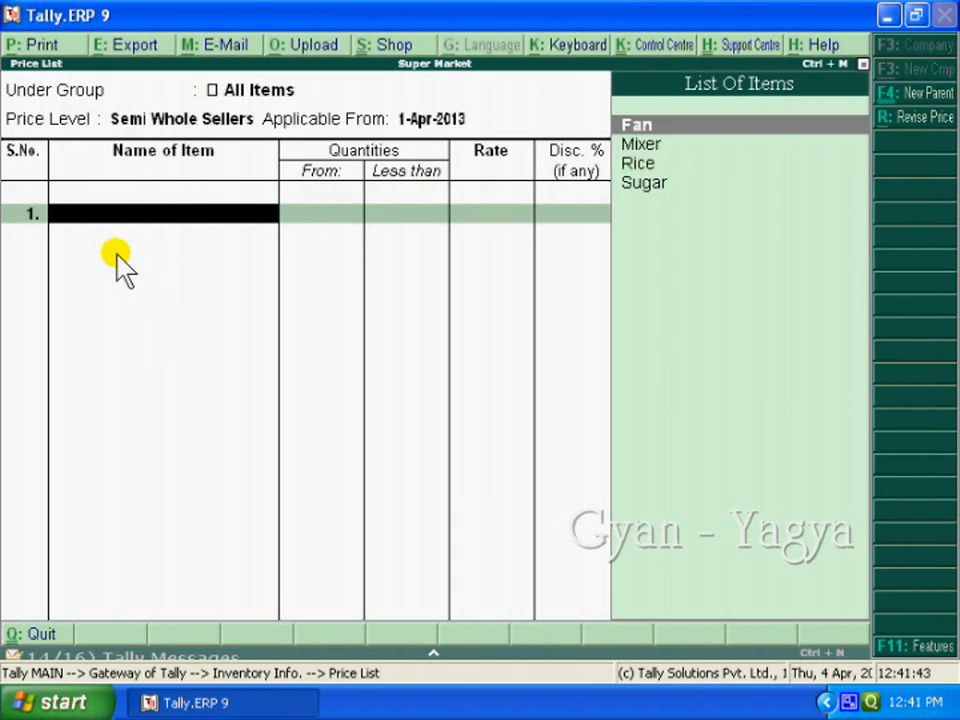
- Add Mixer to the Semi Whole Sellers price list at 1,200 for less than 20 Pcs with a 1% discount
{"action": "left_click", "coordinate": [624, 148]}
{"action": "type", "text": "20"}
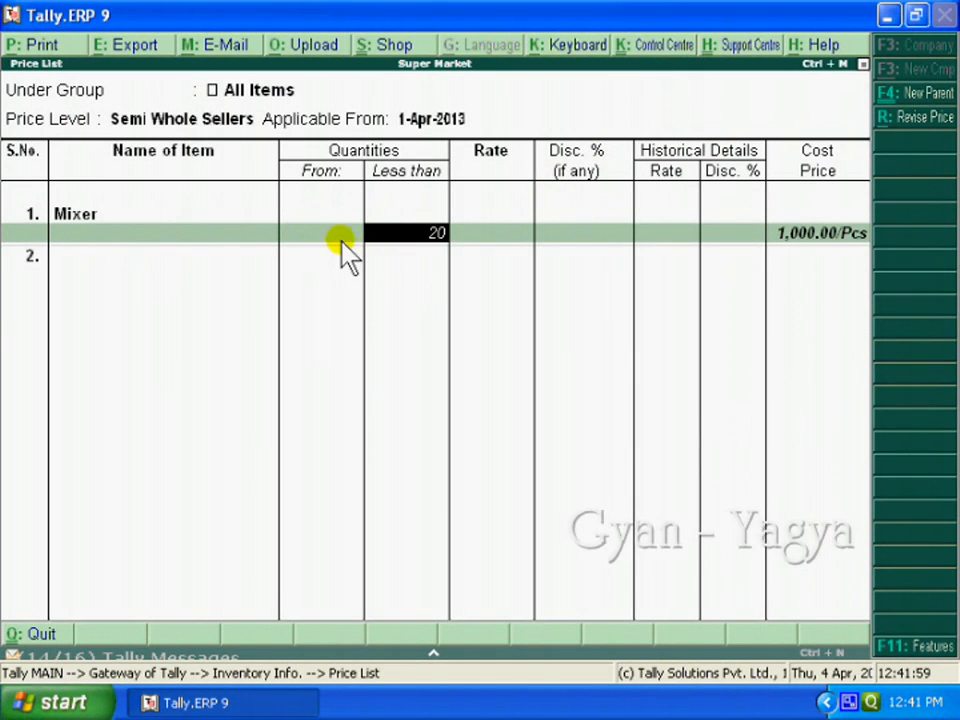
{"action": "key", "text": "Return"}
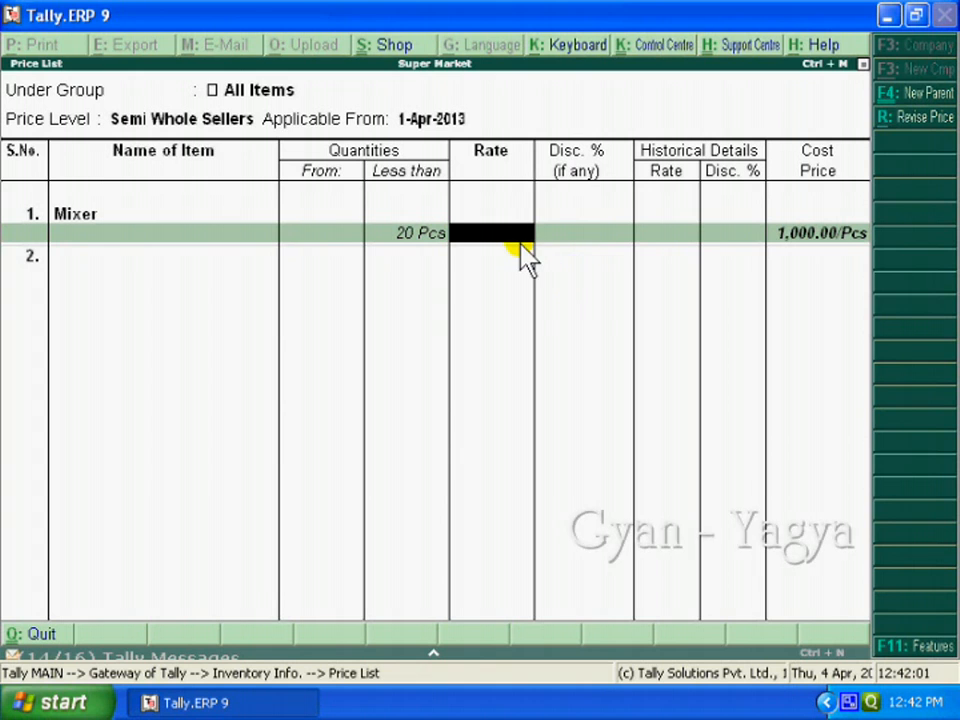
{"action": "type", "text": "1,200"}
{"action": "key", "text": "Return"}
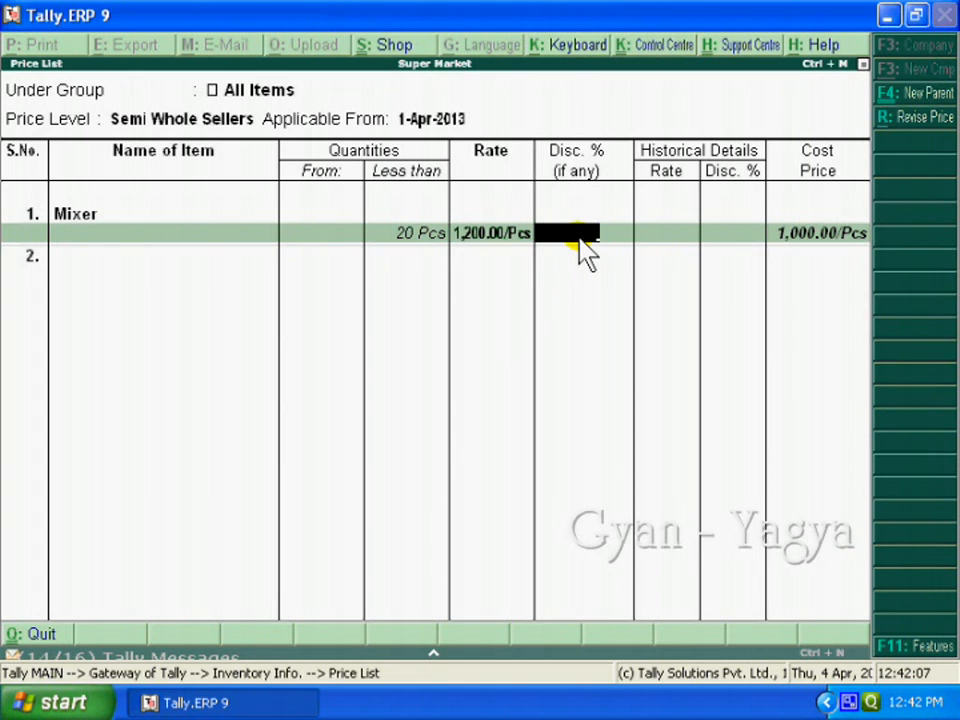
{"action": "type", "text": "1"}
{"action": "key", "text": "Return"}
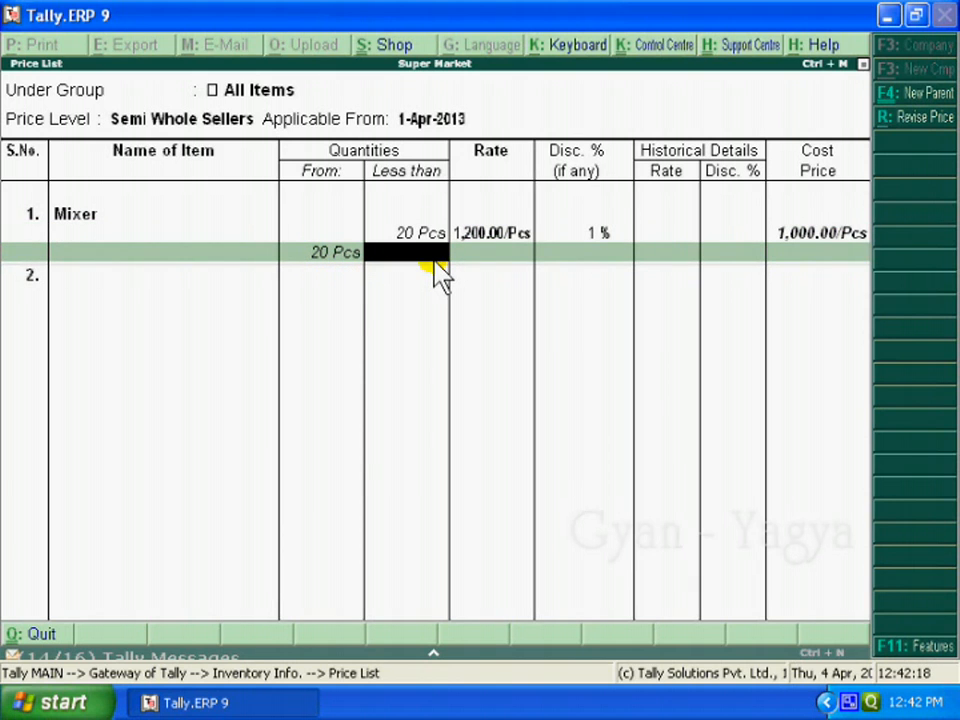
- Set the Mixer rate for 20 to less than 40 Pcs to 1,200 with a 2% discount
{"action": "type", "text": "40"}
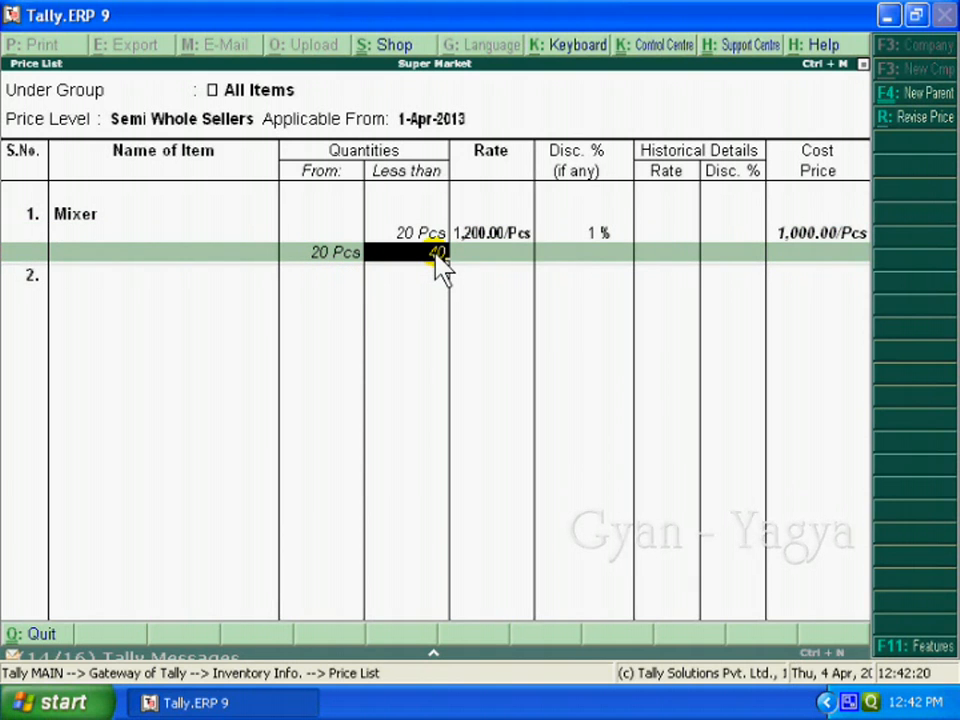
{"action": "key", "text": "Return"}
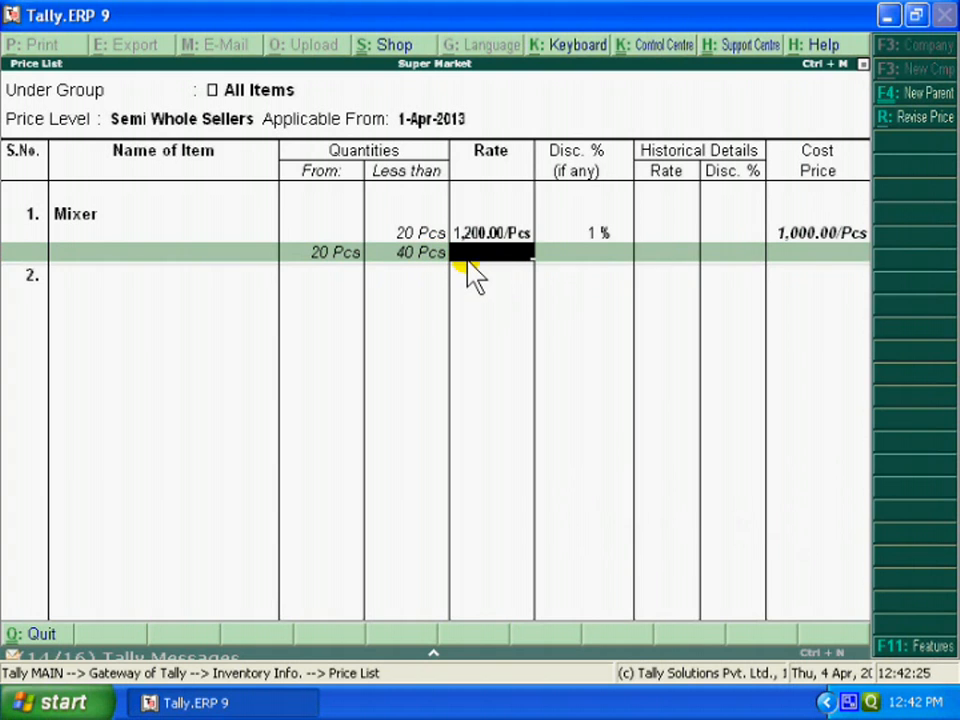
{"action": "type", "text": "1200"}
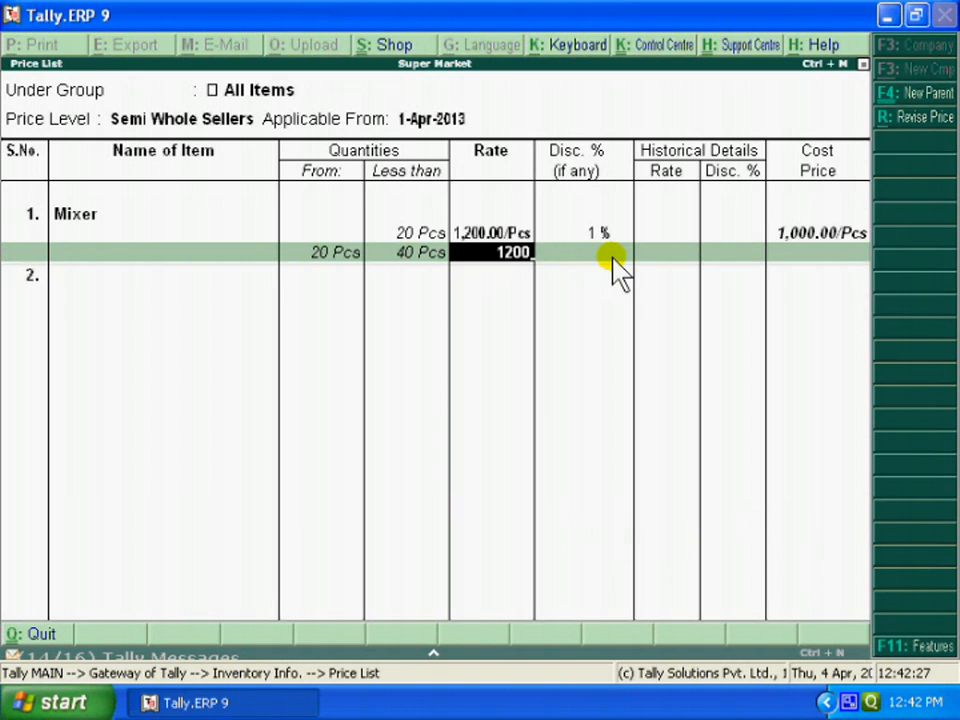
{"action": "key", "text": "Return"}
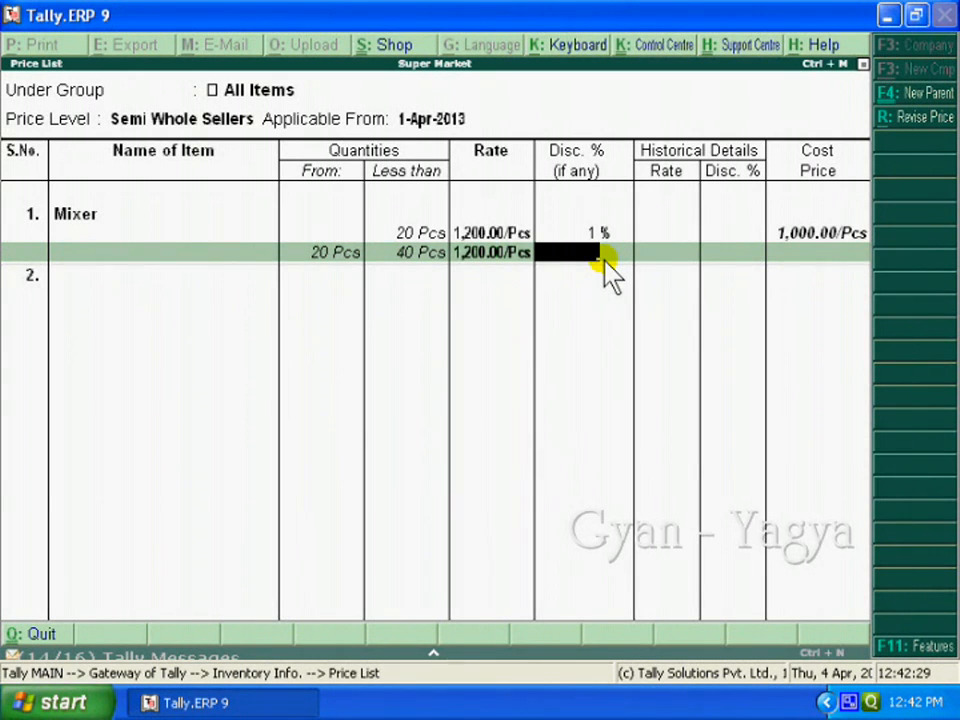
{"action": "type", "text": "2"}
{"action": "key", "text": "Return"}
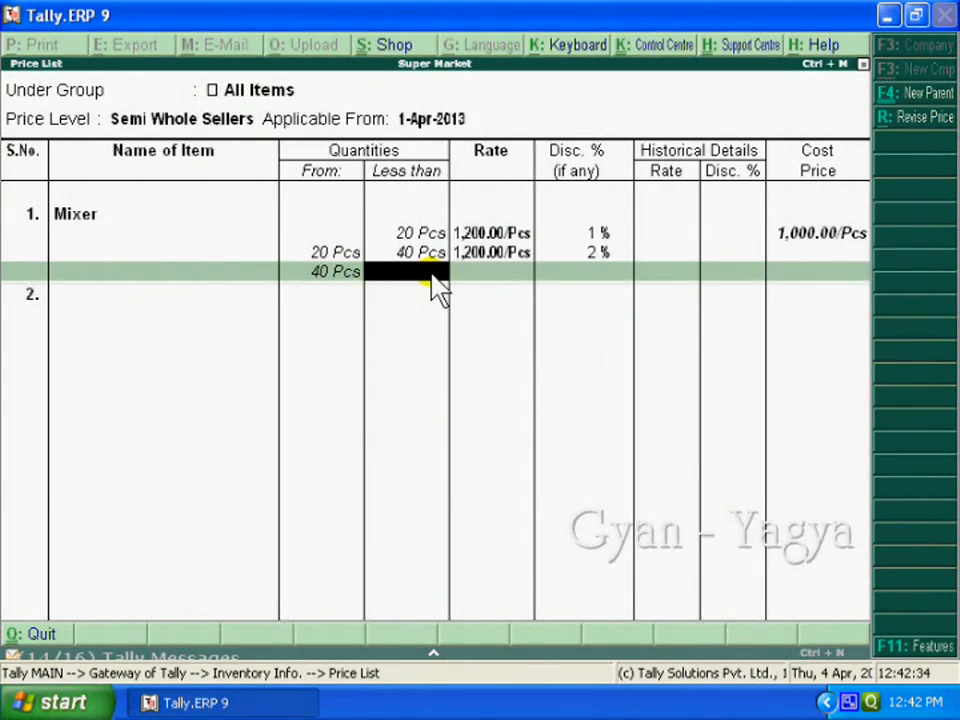
- Set the Mixer rate for 40 Pcs and above to 1,200 with a 3% discount
{"action": "key", "text": "Return"}
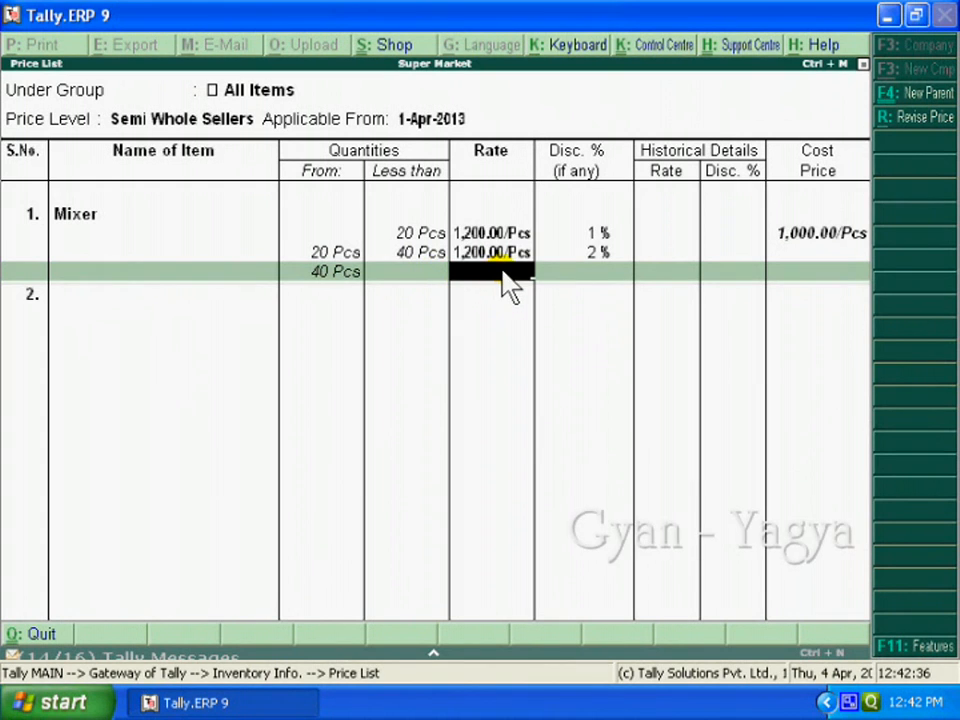
{"action": "type", "text": "1200"}
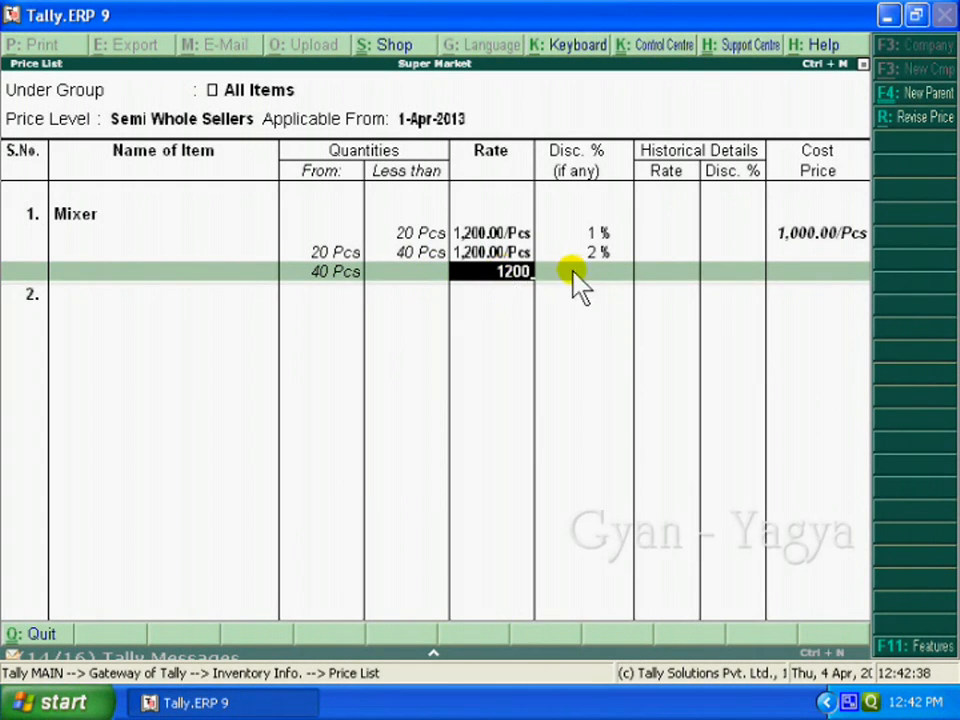
{"action": "key", "text": "Return"}
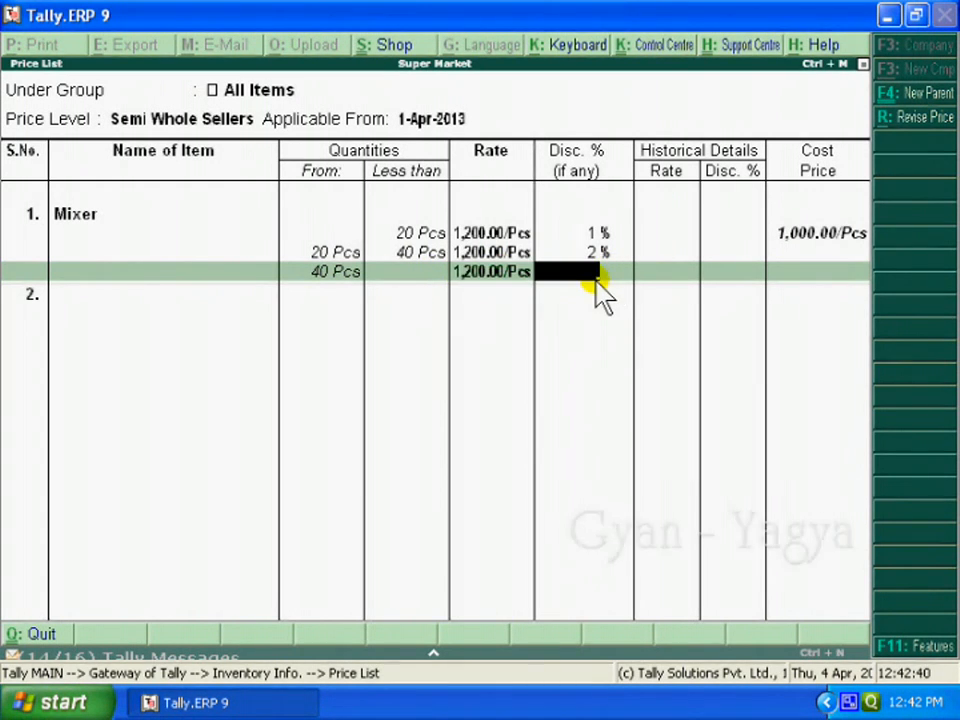
{"action": "type", "text": "3"}
{"action": "key", "text": "Return"}
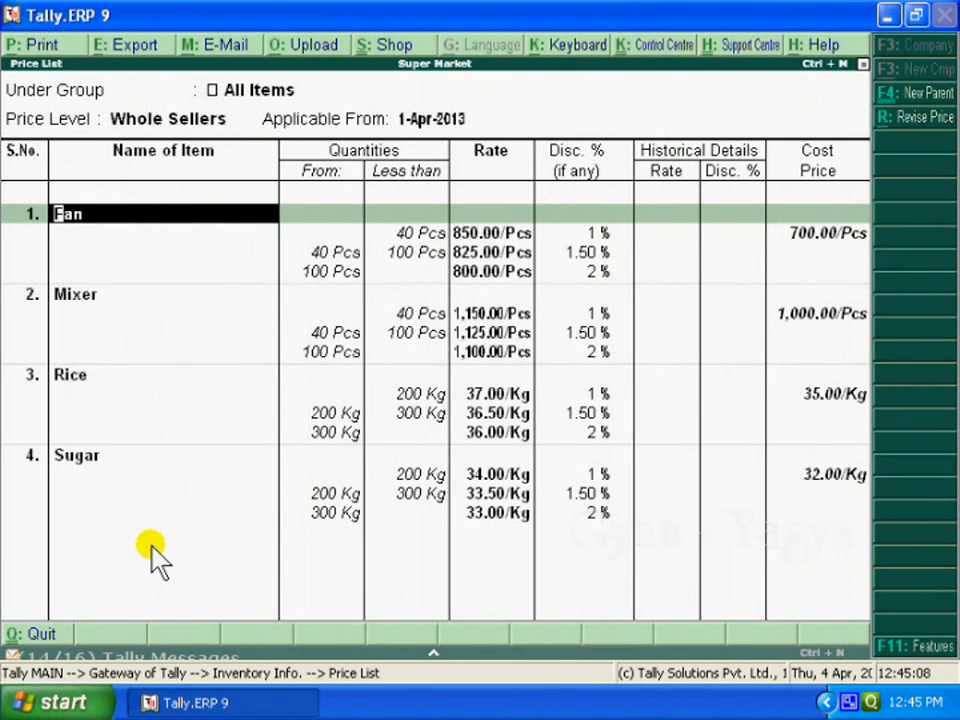
- Quit the Whole Sellers price list without saving changes and leave Inventory Info
{"action": "key", "text": "BackSpace"}
{"action": "key", "text": "Escape"}
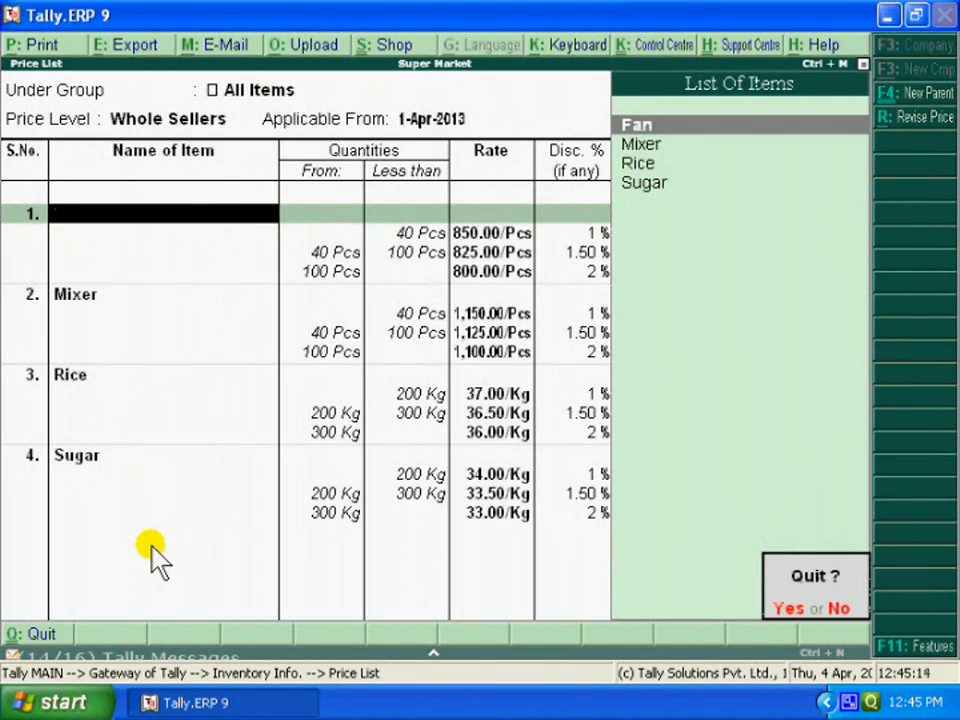
{"action": "key", "text": "Return"}
{"action": "key", "text": "Escape"}
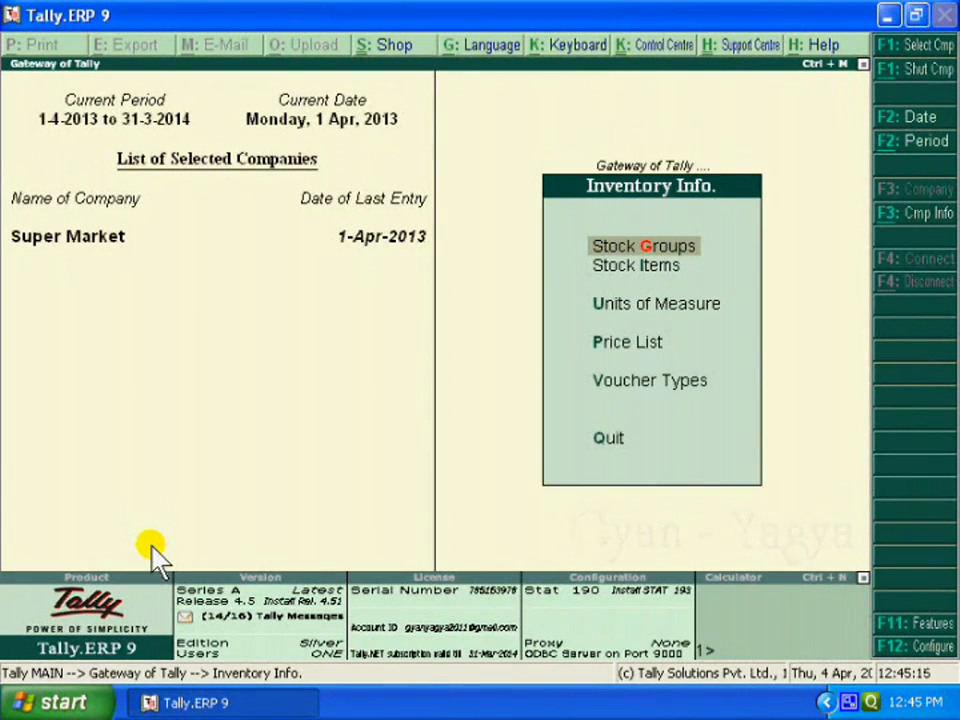
{"action": "key", "text": "Escape"}
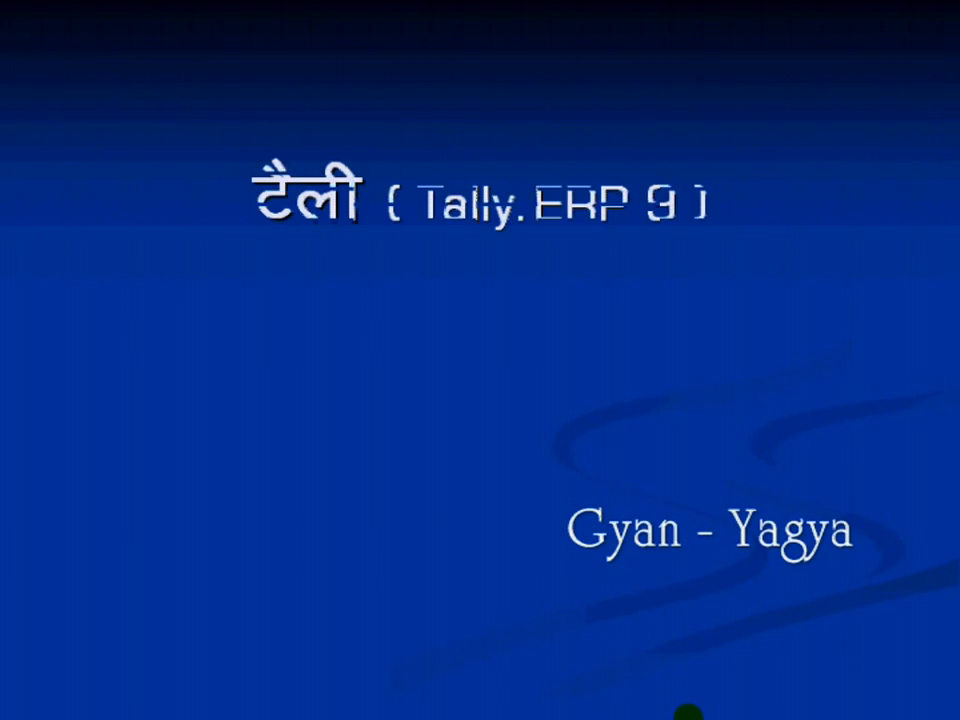